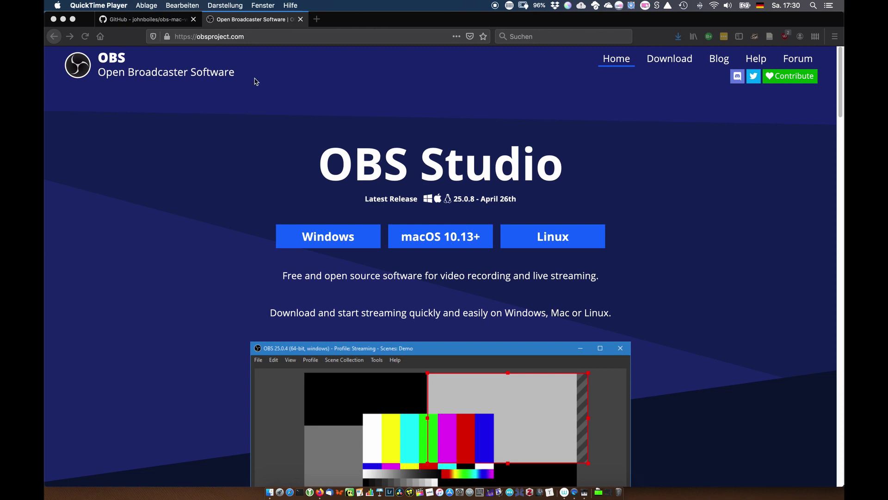
Switch to the obs-mac-virtualcam GitHub page and read through the README's Installing section.
click(155, 21)
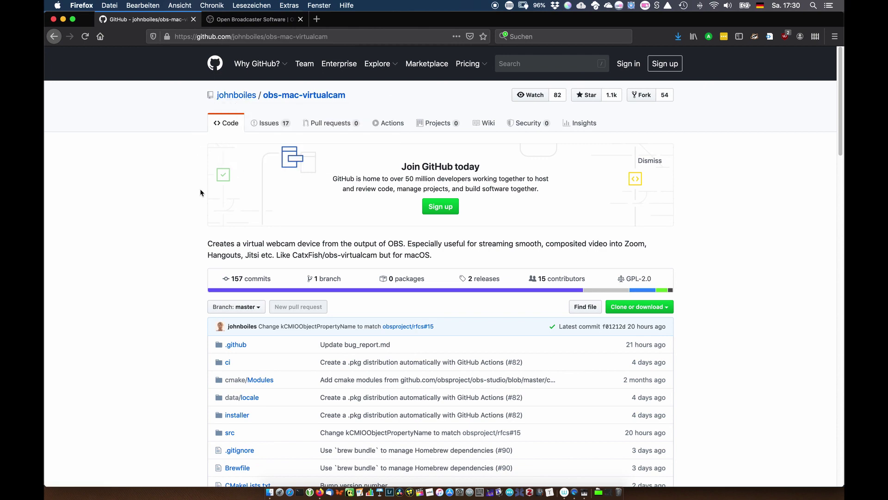
scroll(199, 228, down, 5)
scroll(199, 229, down, 10)
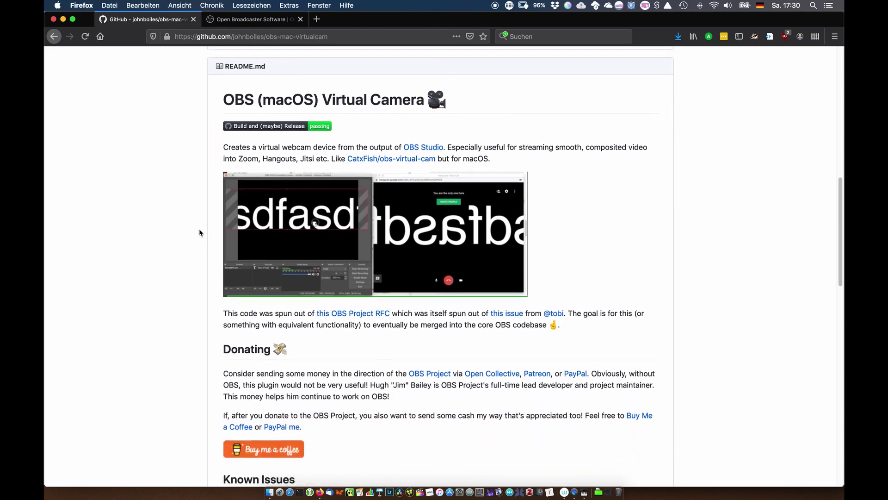
scroll(199, 231, down, 7)
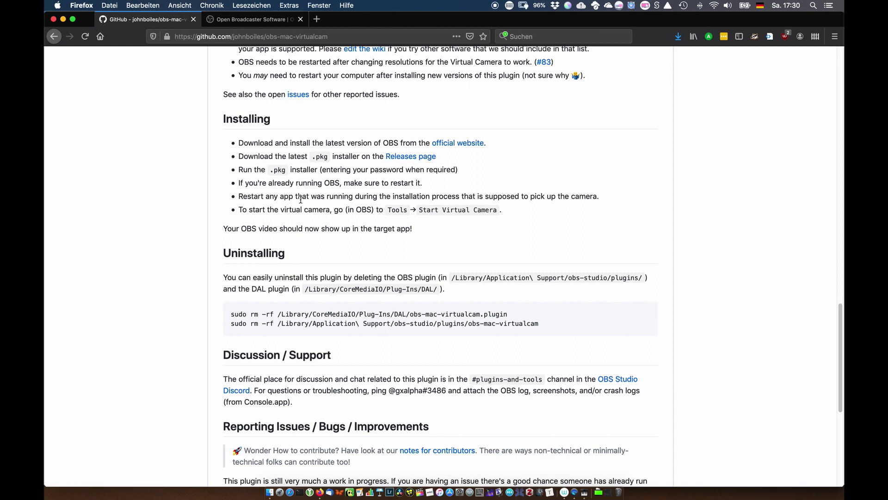
scroll(301, 200, down, 2)
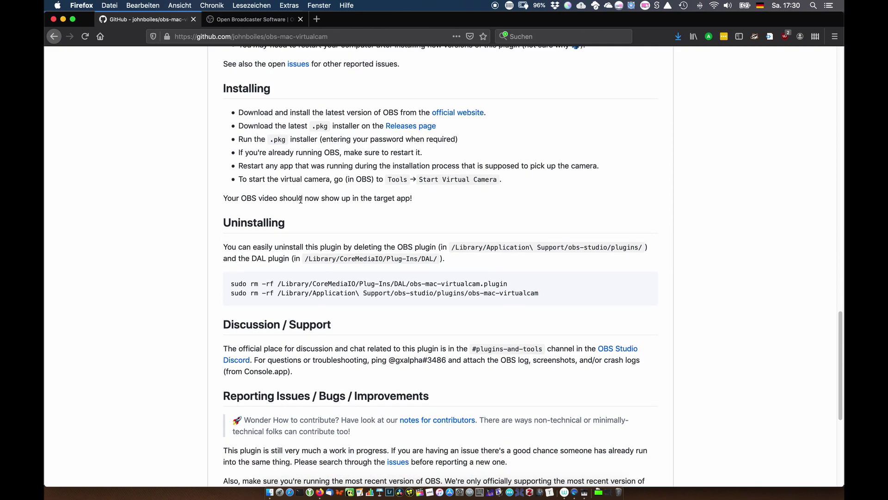
scroll(301, 200, down, 15)
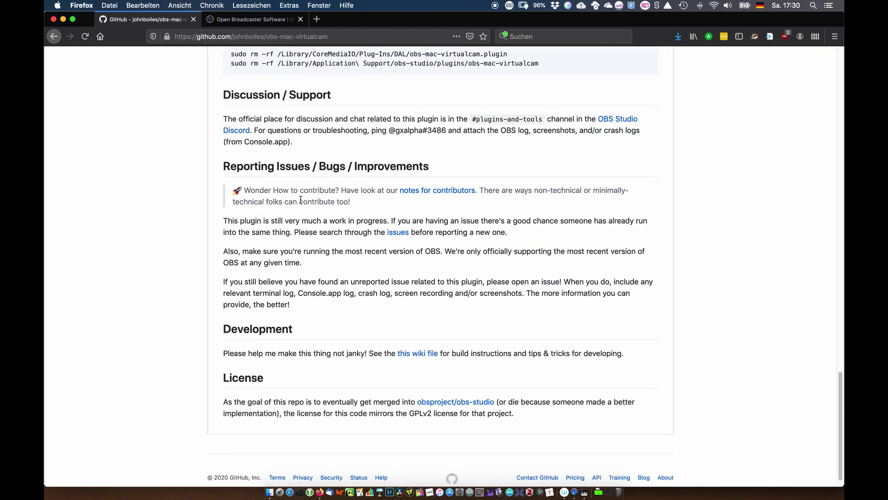
scroll(264, 184, up, 20)
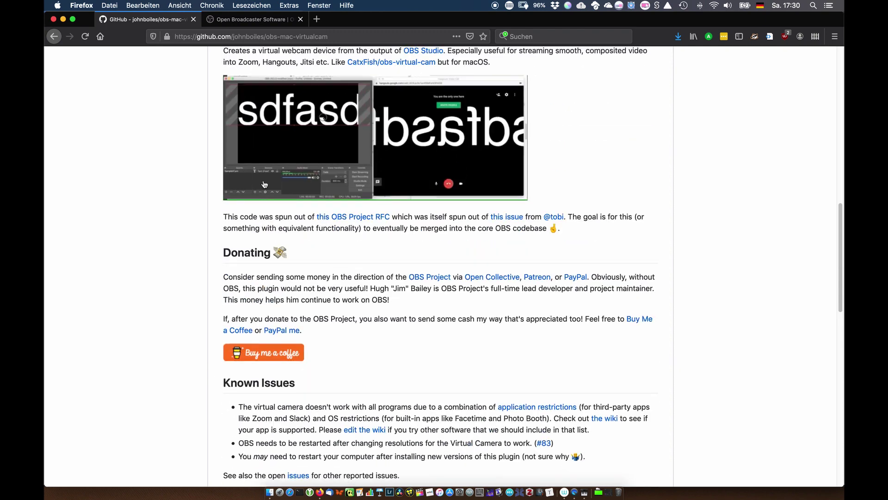
scroll(265, 185, up, 10)
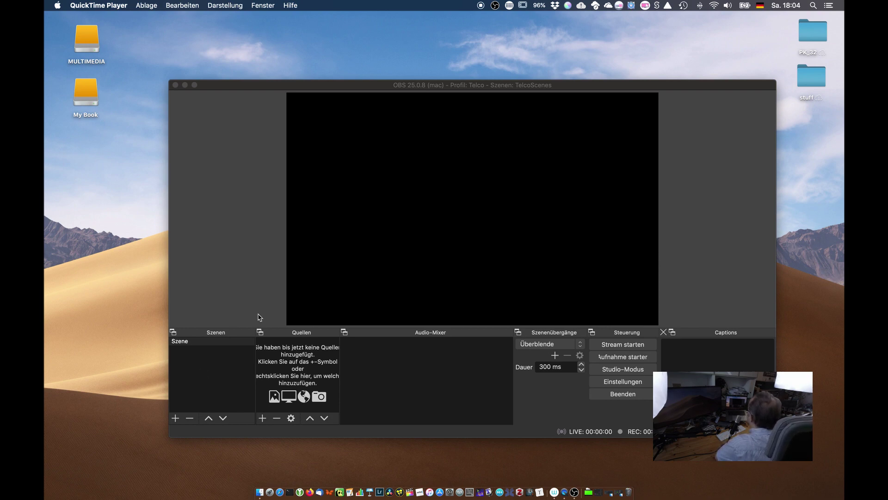
Reposition the OBS window and start a new Videoaufnahmegerät source named 'Kamera'.
drag(267, 86, 226, 44)
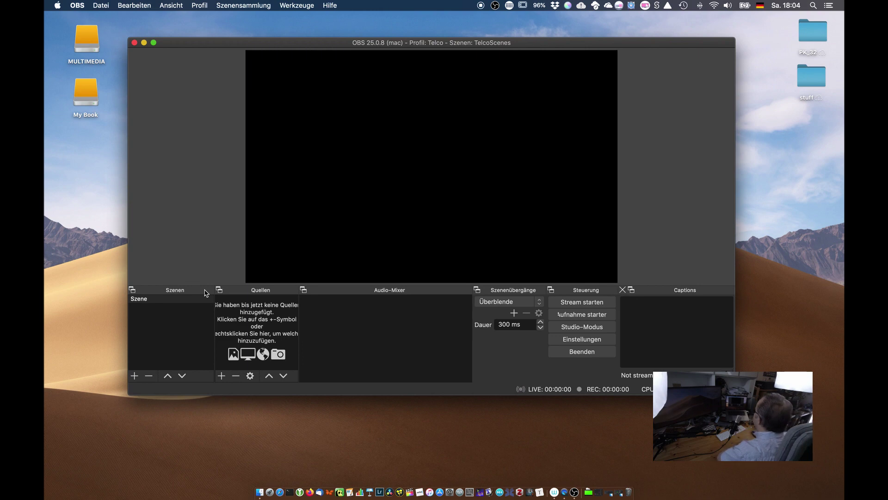
click(221, 376)
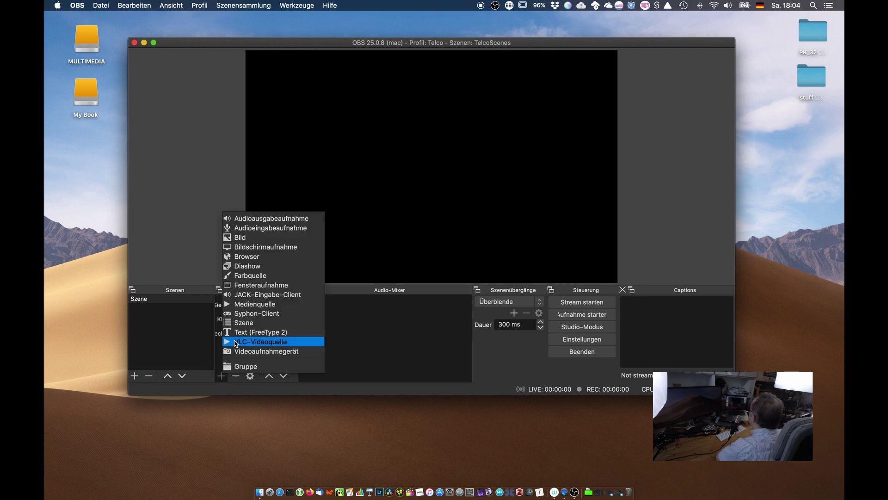
click(279, 355)
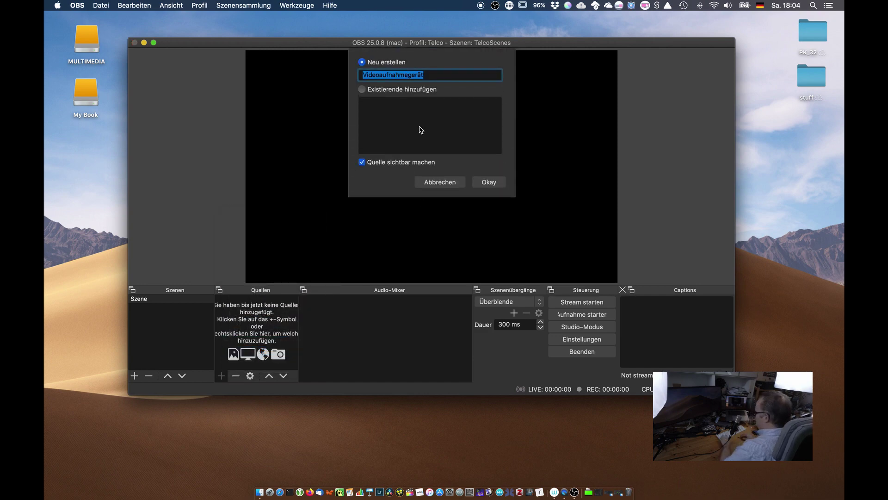
text(Kamera)
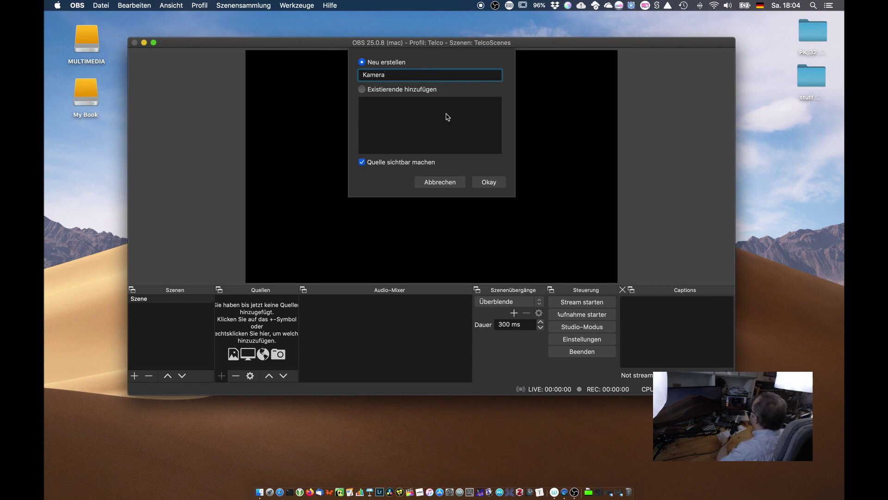
Create the Kamera source capturing from Live Gamer Portable 2 Plus at 1280x720.
click(487, 183)
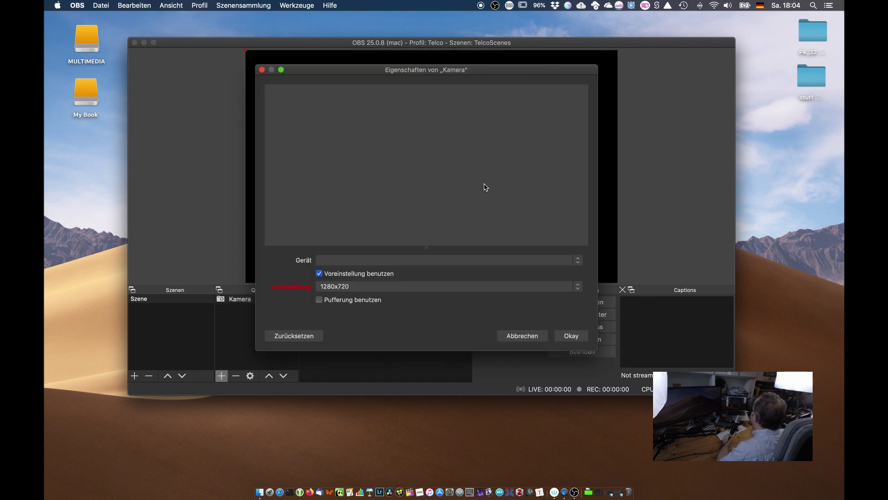
click(369, 260)
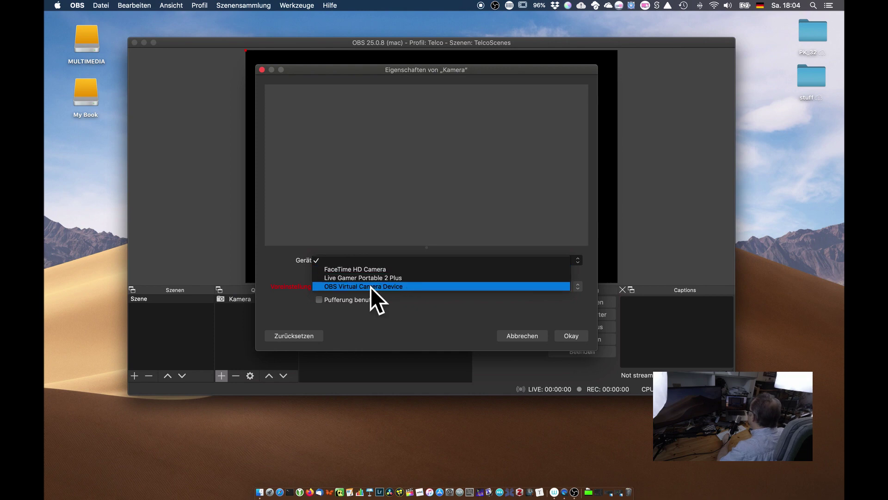
click(410, 278)
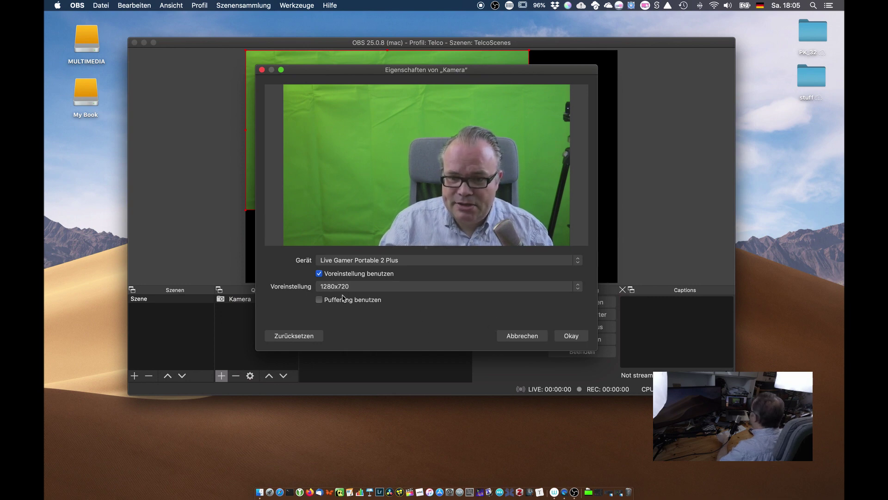
click(572, 336)
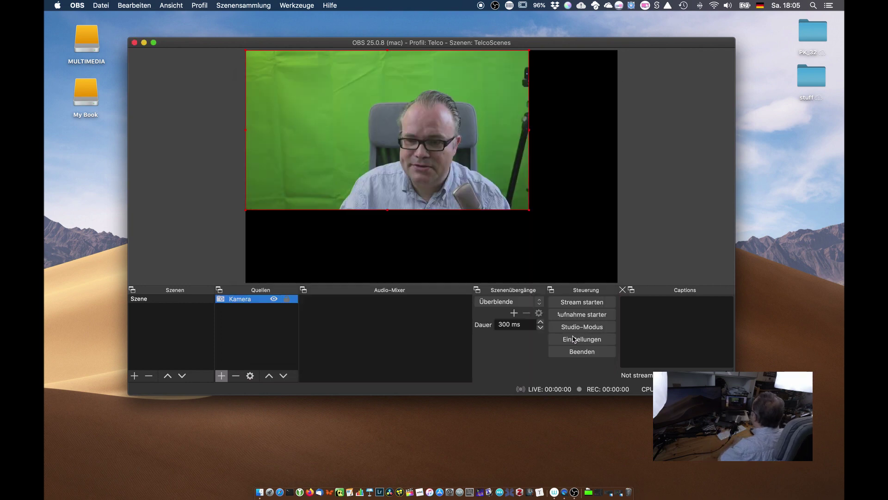
Scale the Kamera image up to the full canvas height and shift it left to centre it.
click(530, 211)
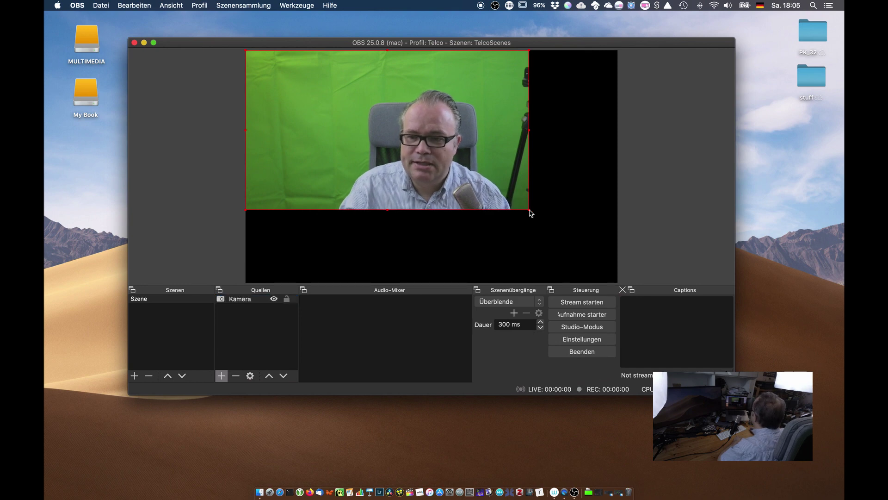
drag(530, 211, 606, 284)
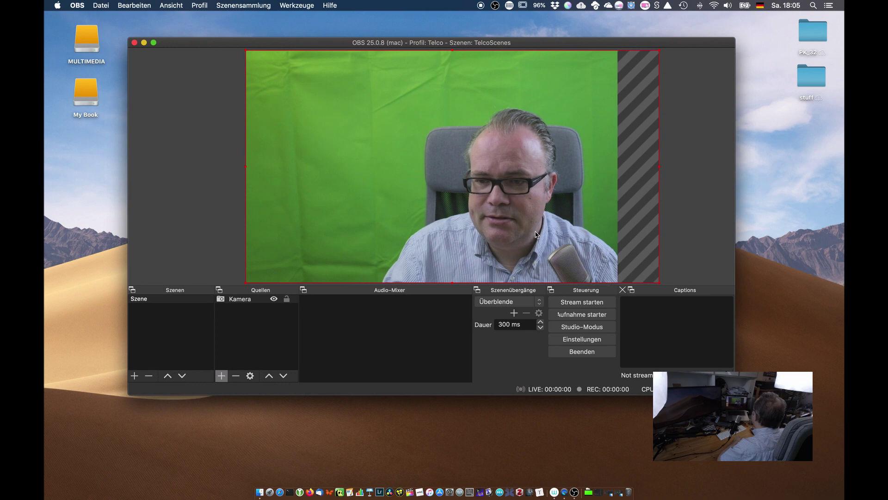
drag(535, 231, 513, 232)
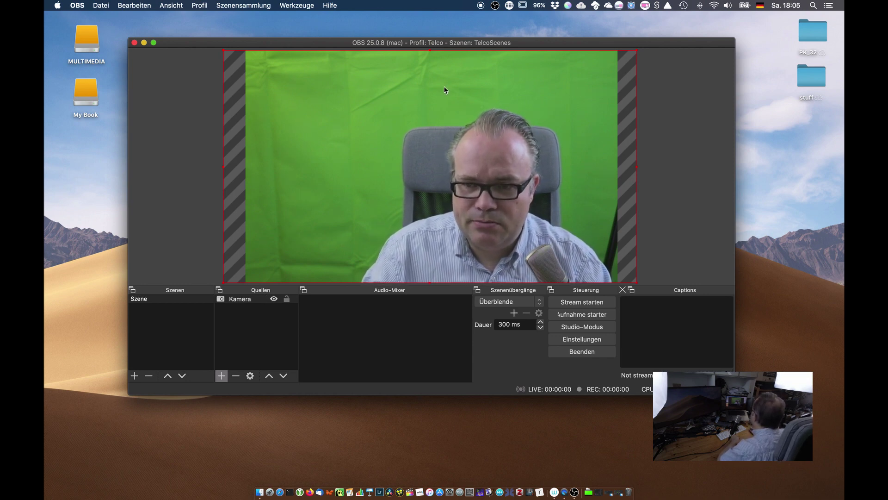
Add a Farbkorrektur filter to Kamera with Sättigung raised to 0.31.
right_click(245, 299)
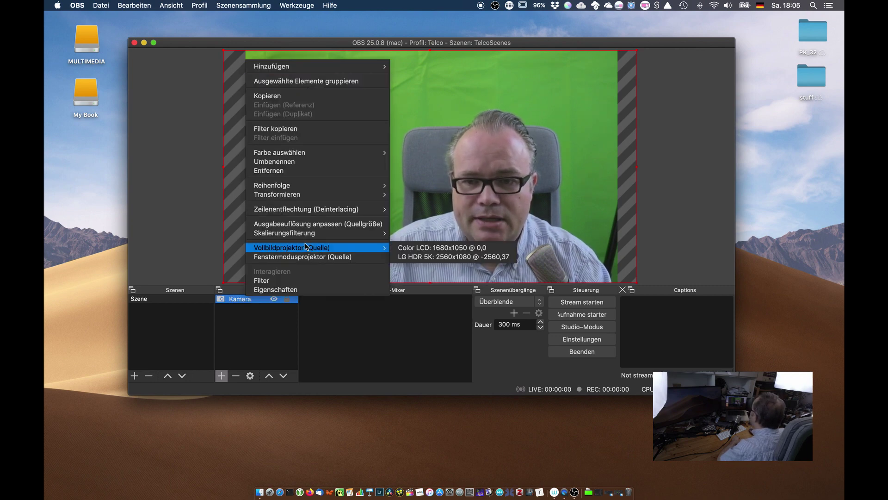
click(297, 282)
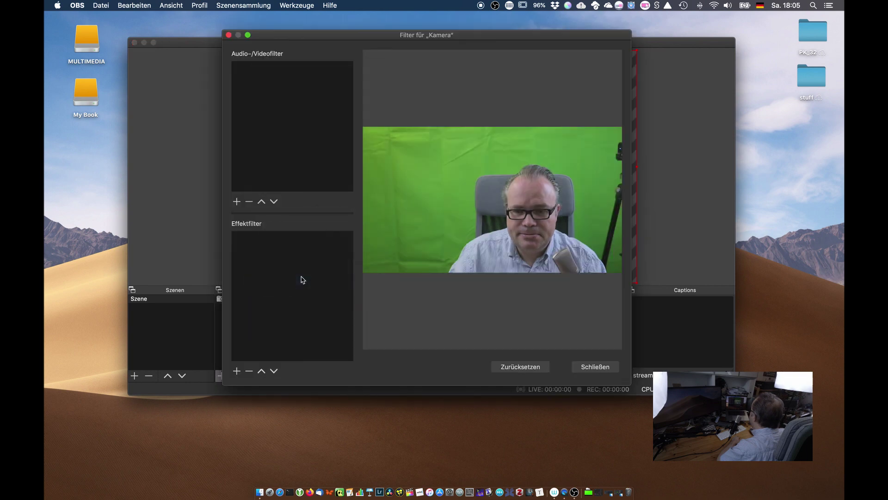
click(236, 370)
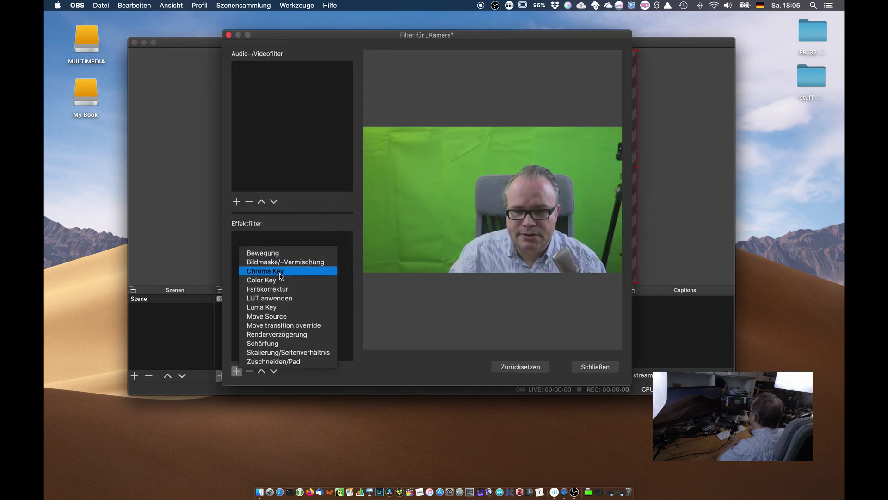
click(281, 289)
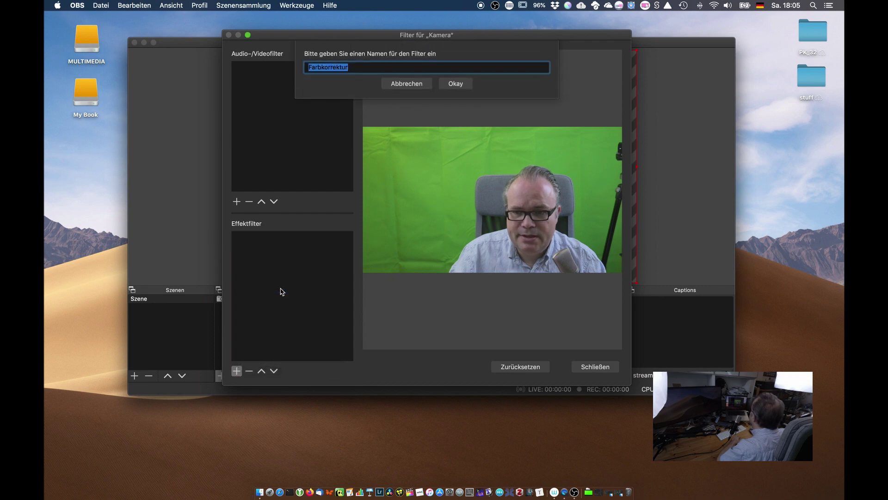
click(456, 84)
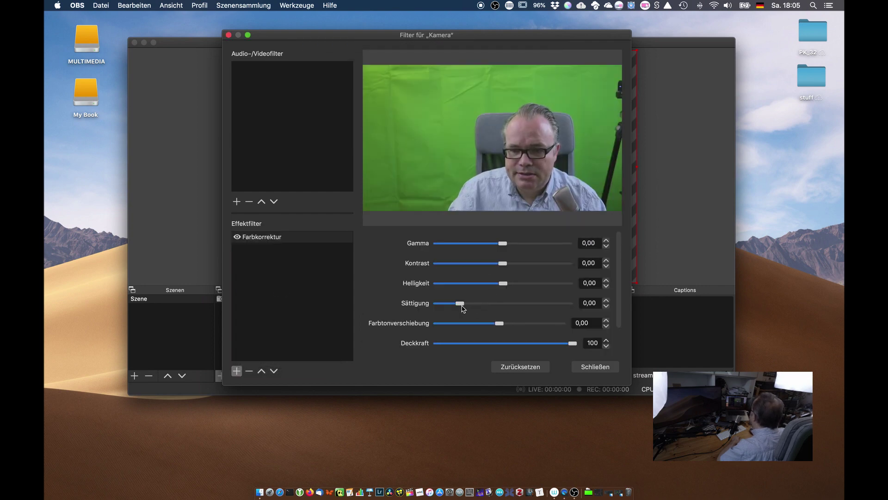
drag(462, 306, 465, 305)
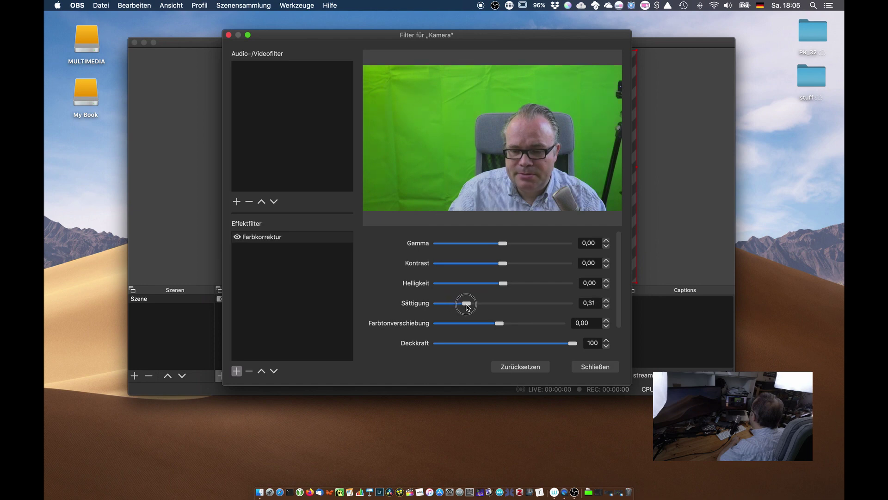
click(587, 366)
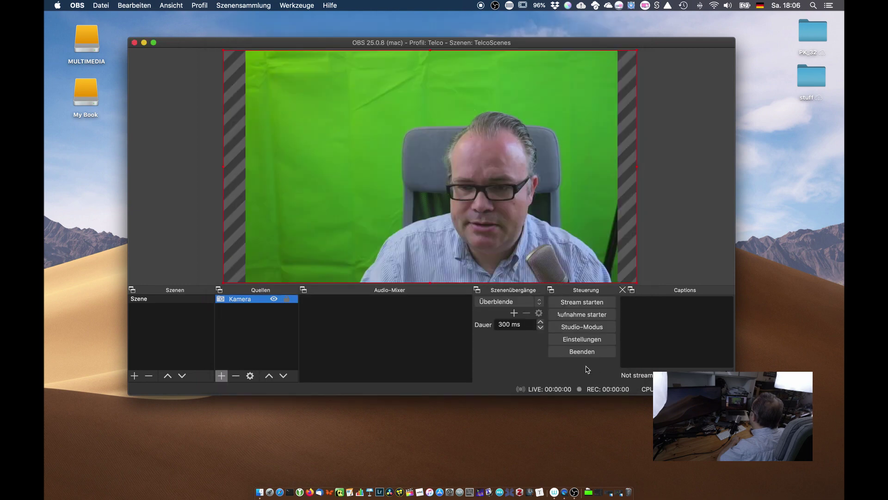
Add a Chroma Key filter to Kamera with similarity 446 and smoothness 13.
click(222, 376)
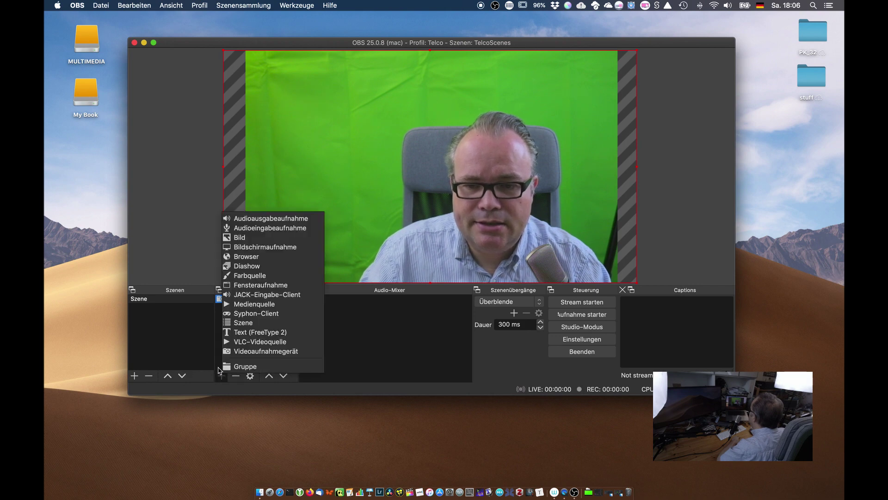
key(Escape)
right_click(241, 299)
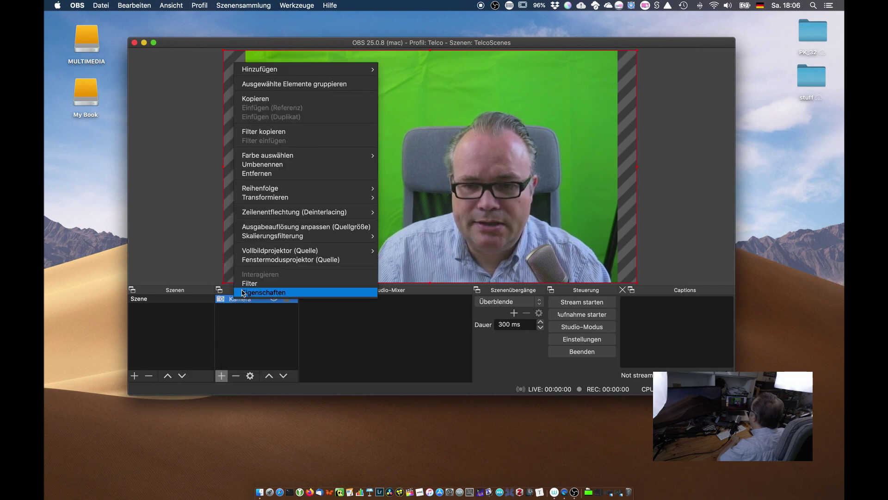
click(250, 283)
click(252, 238)
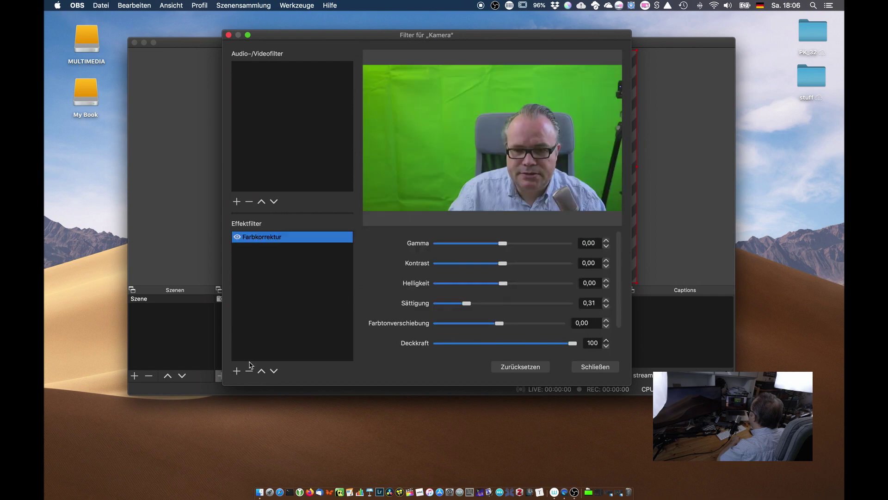
click(237, 371)
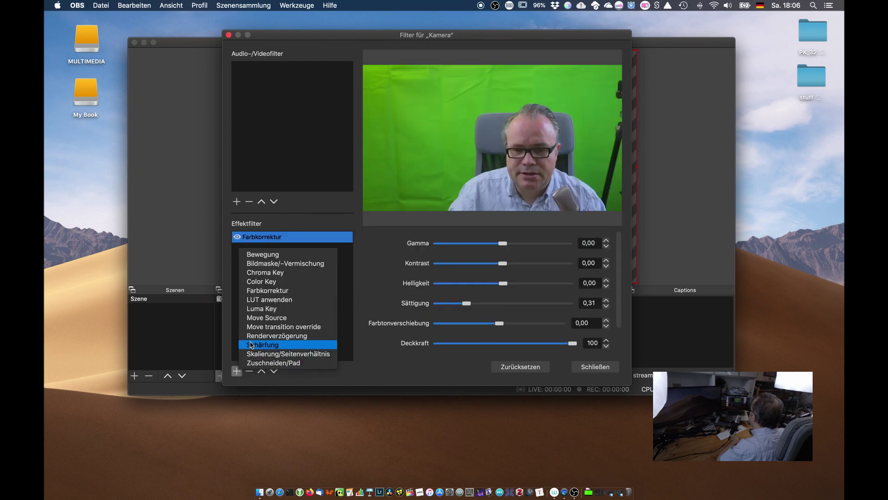
click(279, 274)
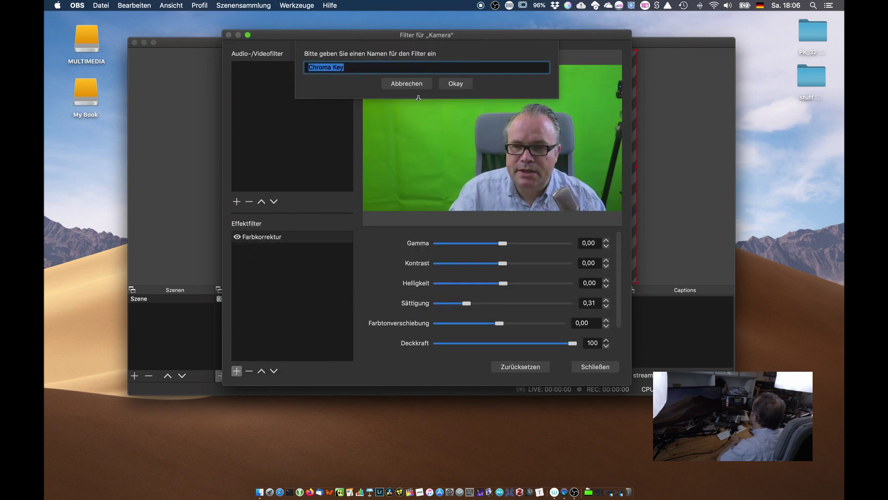
click(459, 84)
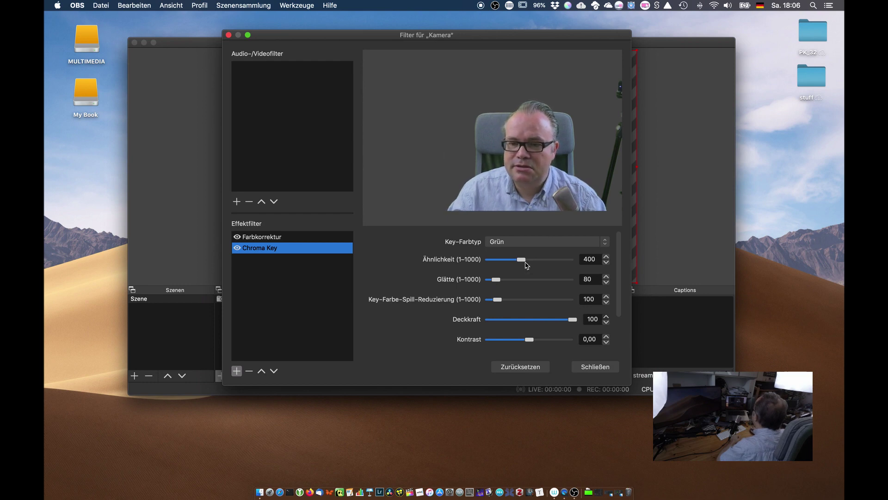
drag(526, 264, 527, 262)
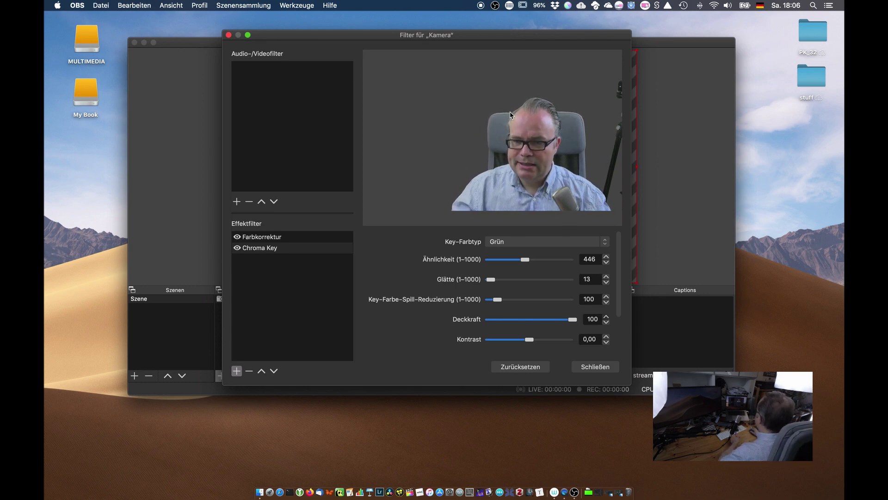
click(595, 366)
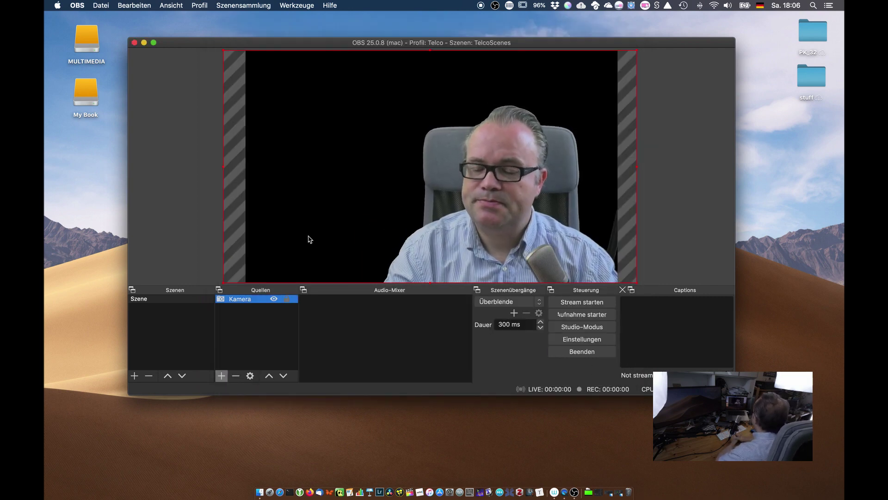
Create a new scene named 'Live'.
click(173, 356)
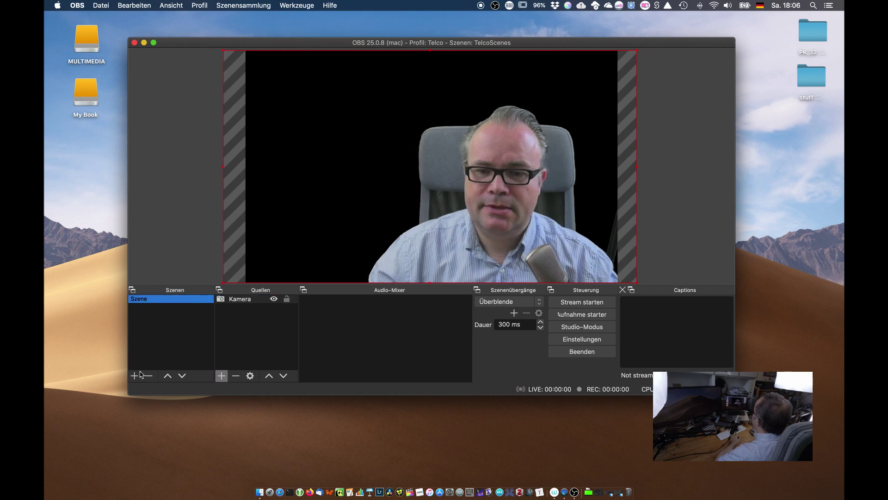
click(136, 376)
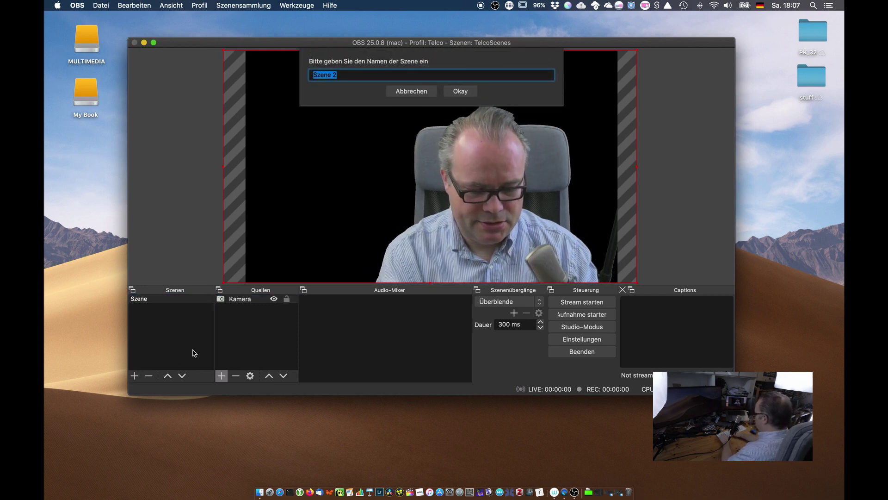
text(Live)
key(Return)
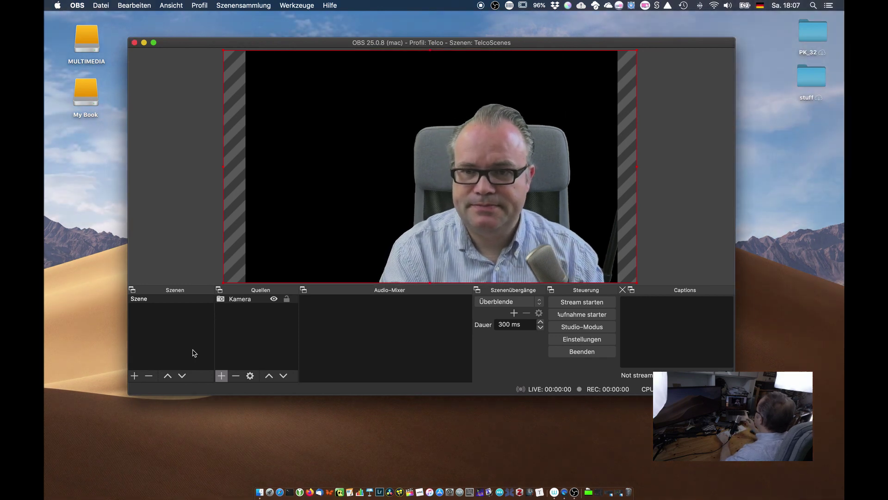
Nest the existing scene Szene inside Live and begin adding a media file source.
click(225, 375)
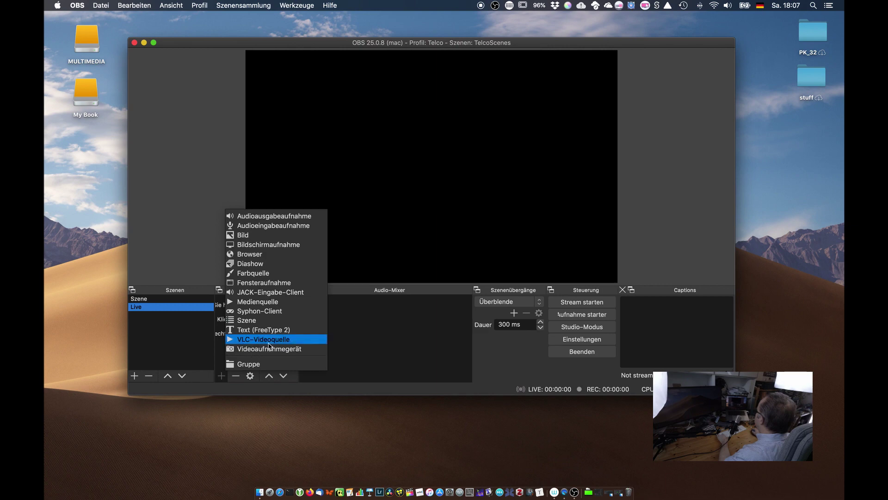
click(275, 321)
click(378, 103)
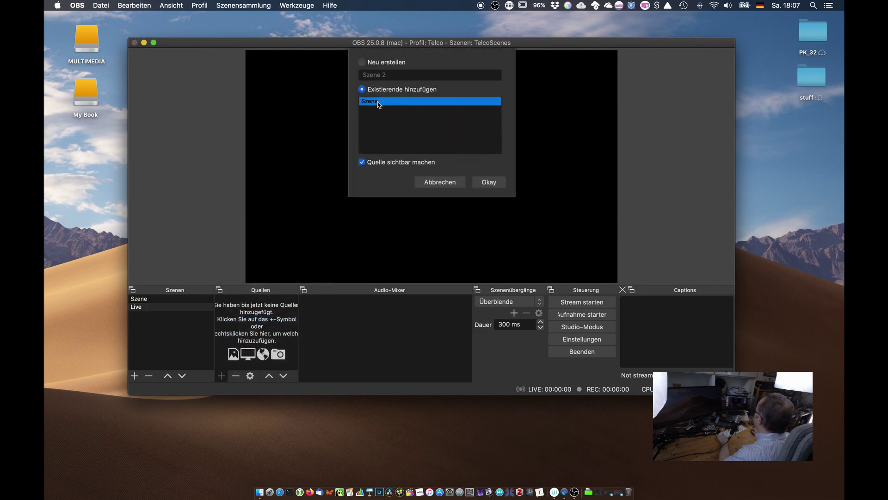
click(487, 185)
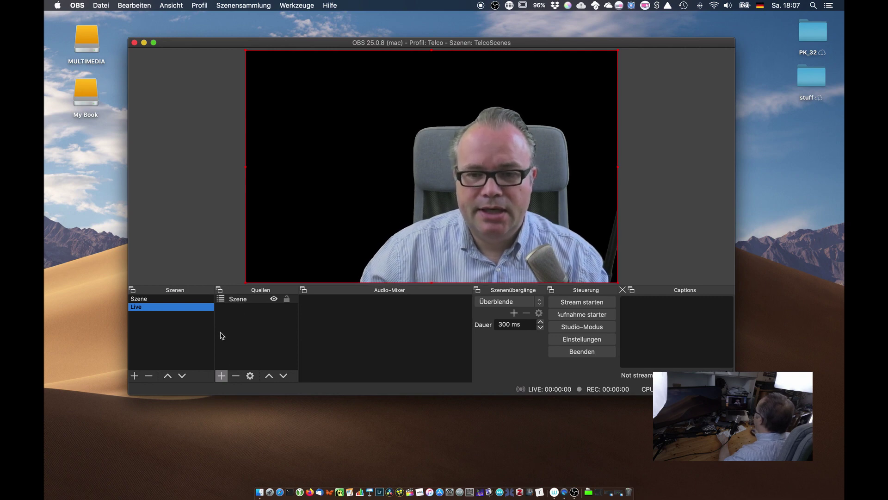
click(220, 379)
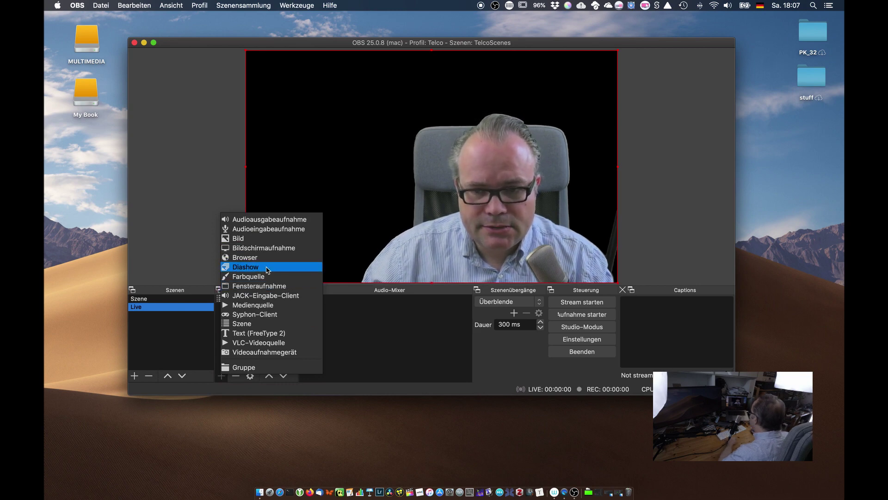
click(264, 307)
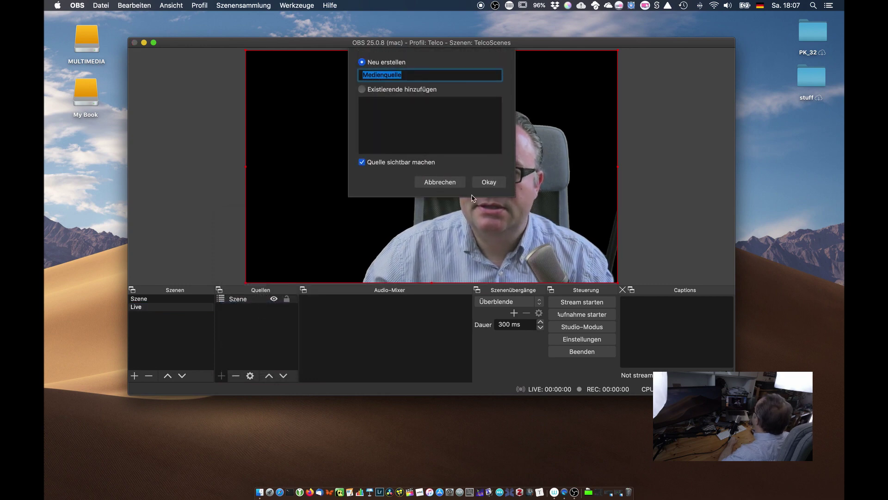
Create the Medienquelle media source and browse the home folder for a video file.
click(483, 183)
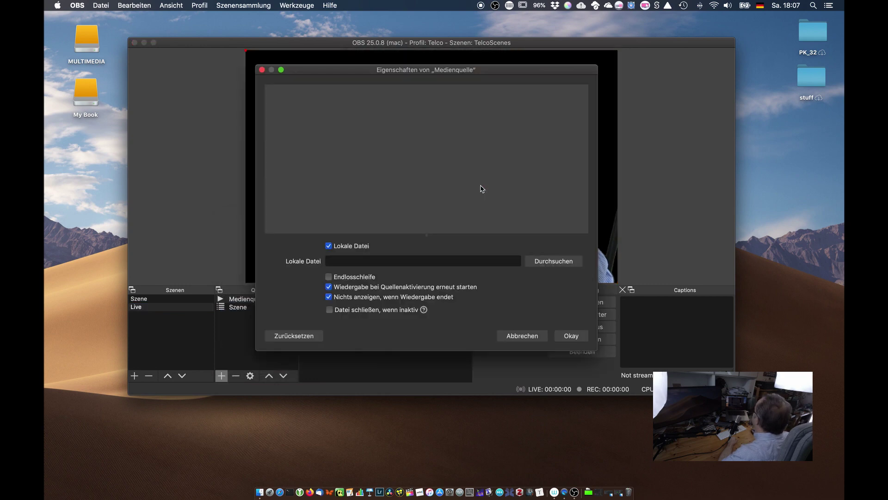
click(540, 262)
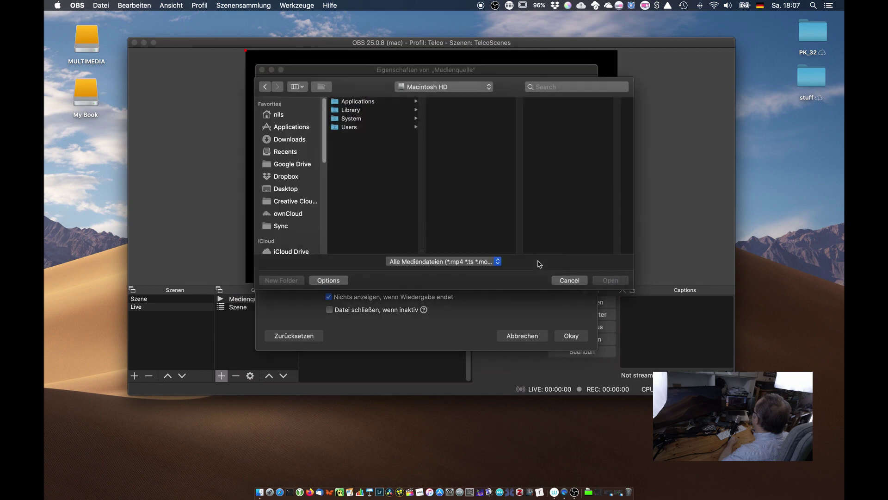
scroll(290, 206, down, 10)
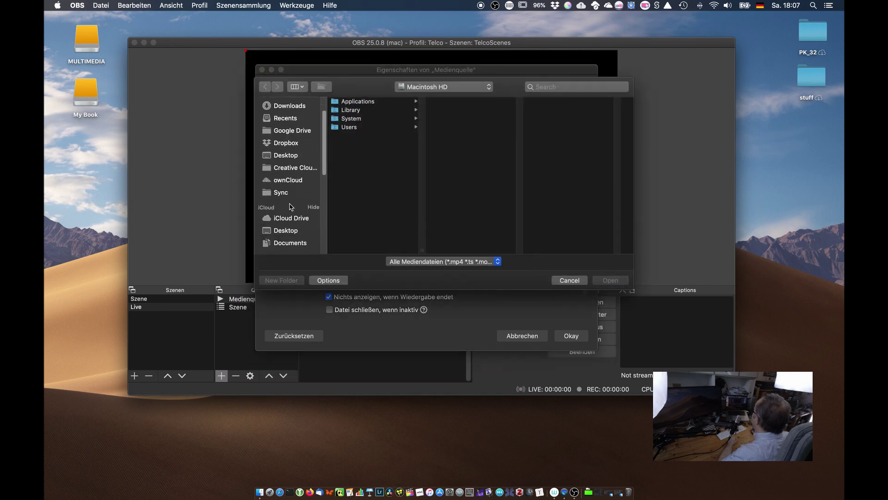
scroll(291, 206, up, 10)
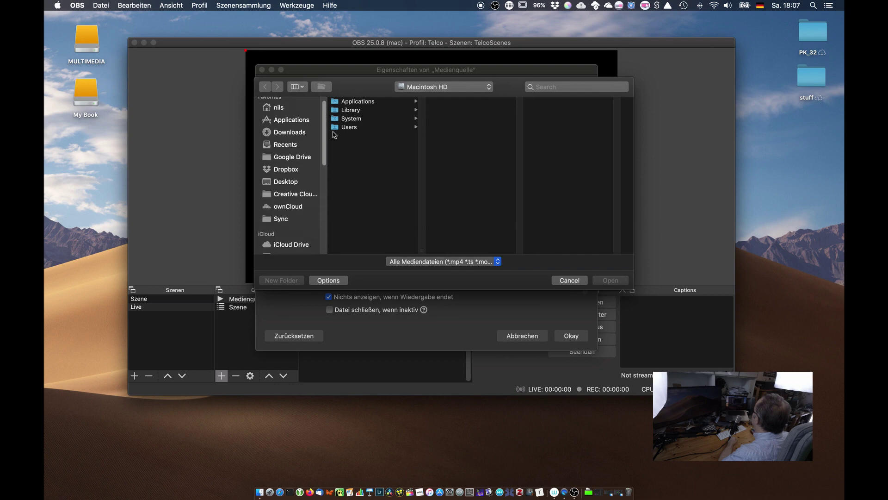
click(289, 110)
scroll(356, 203, down, 15)
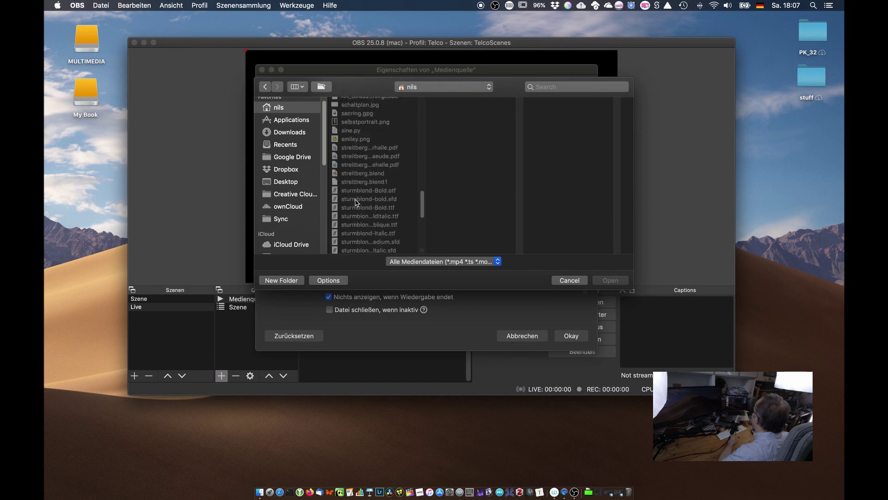
scroll(356, 202, down, 5)
scroll(356, 202, up, 15)
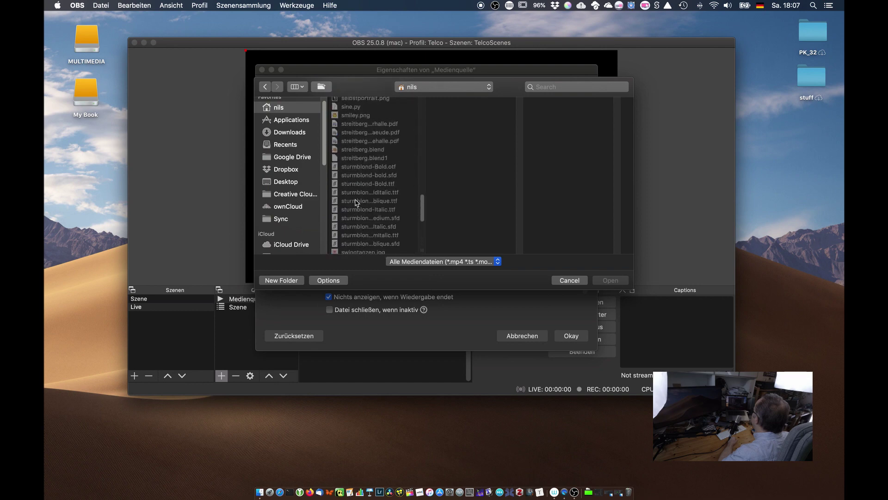
scroll(357, 219, down, 10)
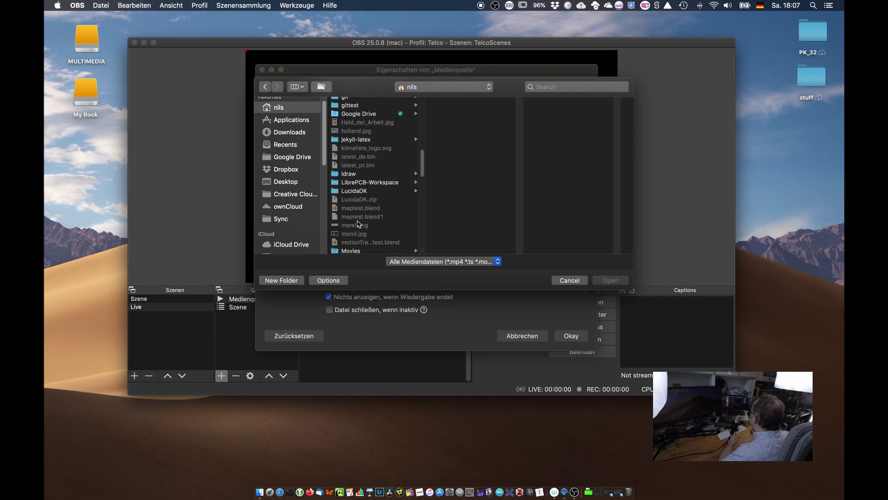
scroll(357, 213, down, 1)
Load the tropical beach palm-tree MP4 from Movies > YT into the media source.
click(357, 237)
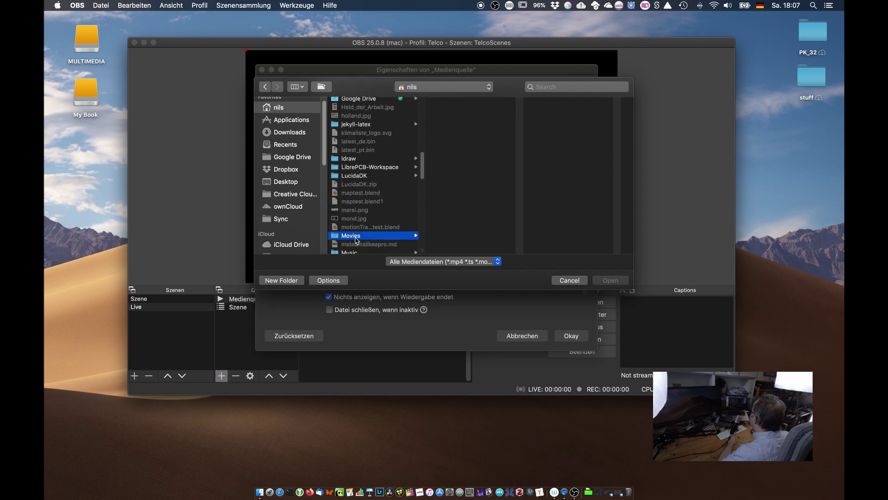
click(448, 222)
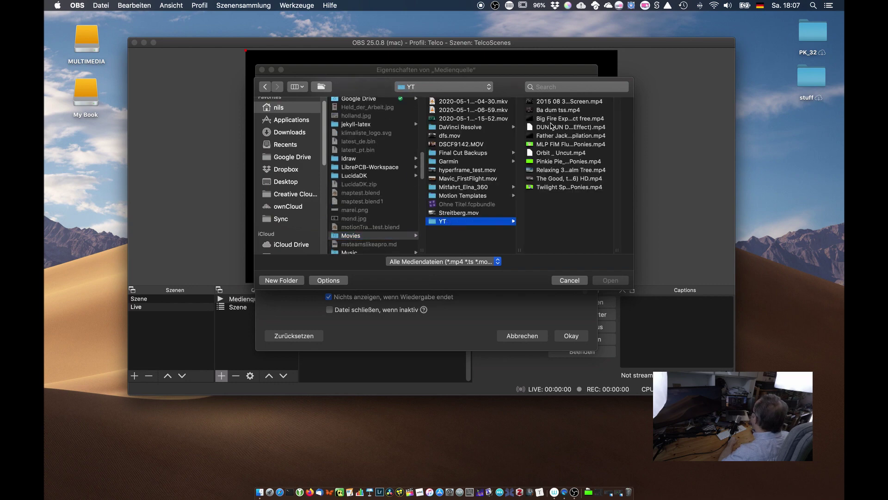
click(561, 172)
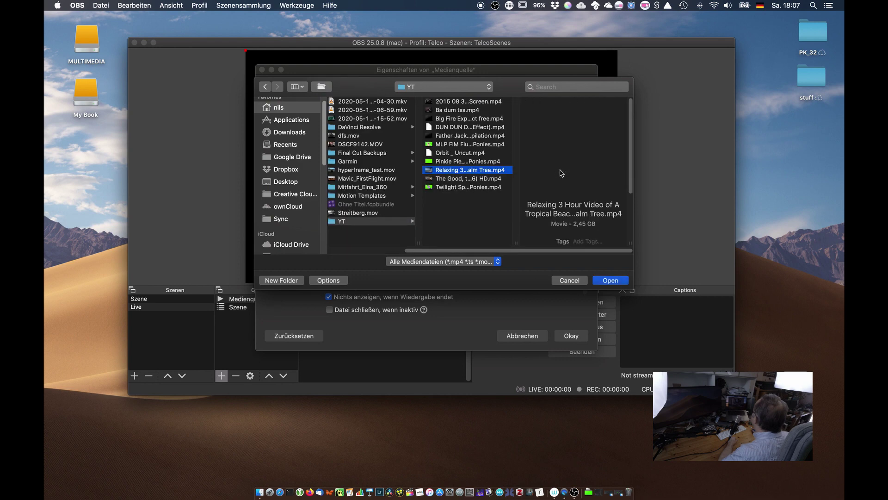
click(610, 280)
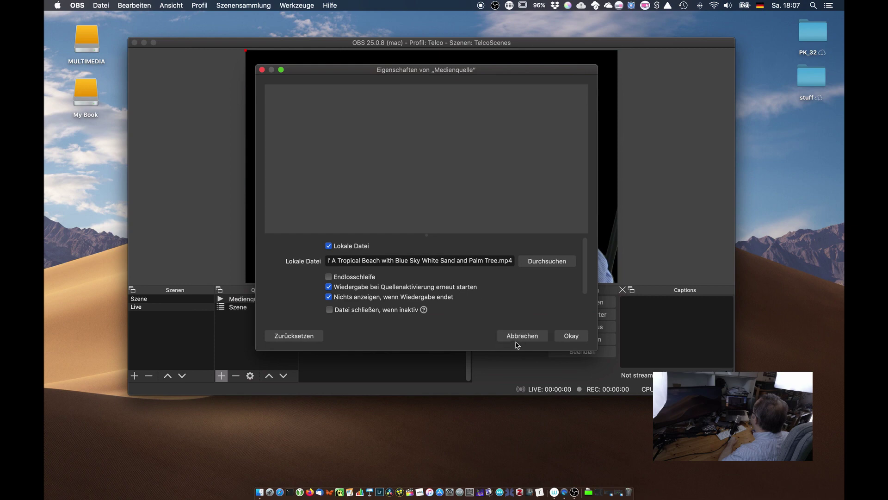
click(569, 341)
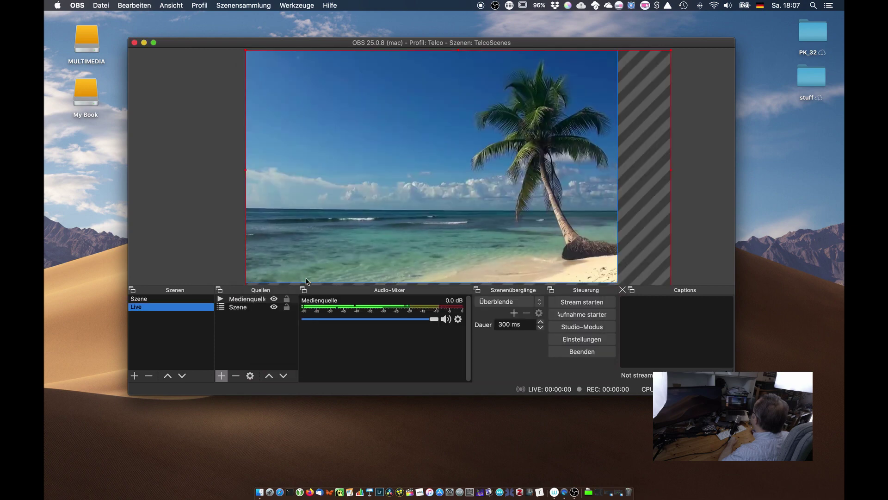
Layer Szene above the beach video, nudge the video left, and mirror it horizontally.
click(283, 375)
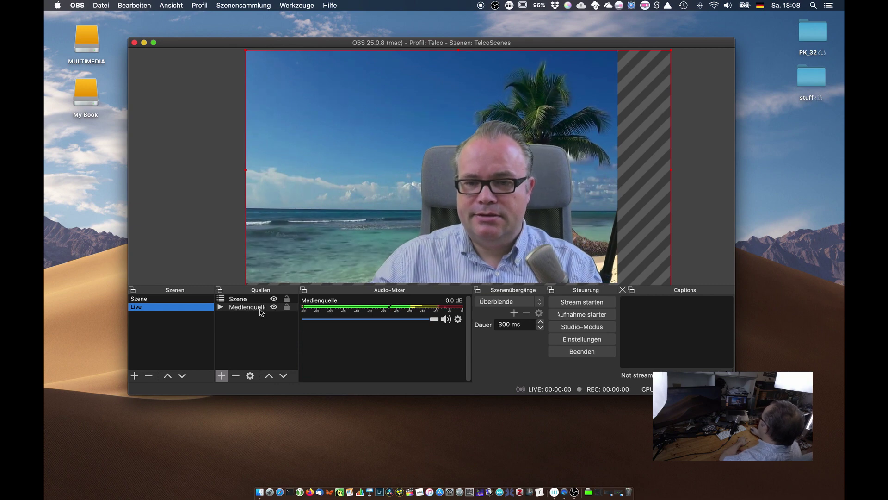
mouse_move(507, 201)
mouse_down()
mouse_move(458, 202)
mouse_move(518, 199)
mouse_move(444, 200)
mouse_move(505, 200)
mouse_up()
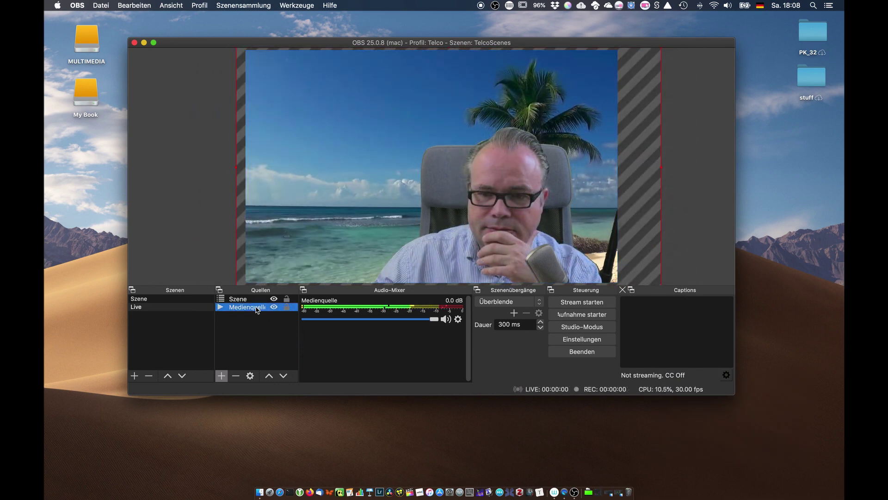
right_click(257, 307)
mouse_move(330, 196)
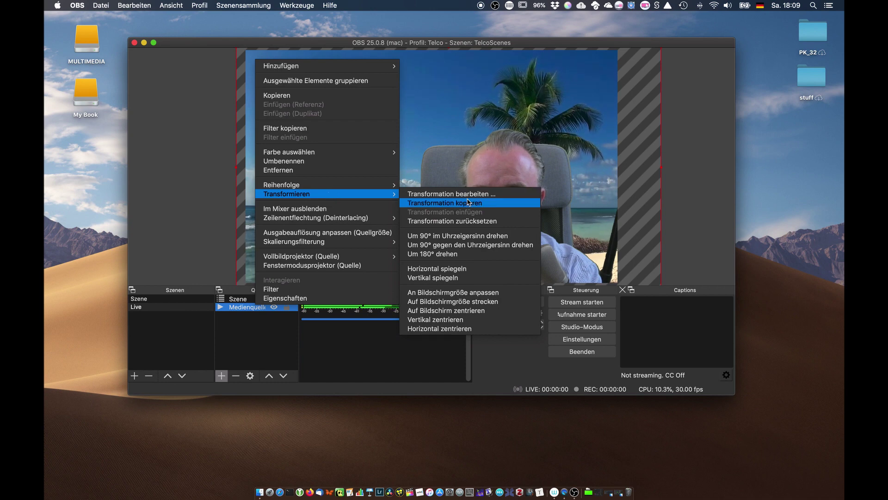
click(472, 269)
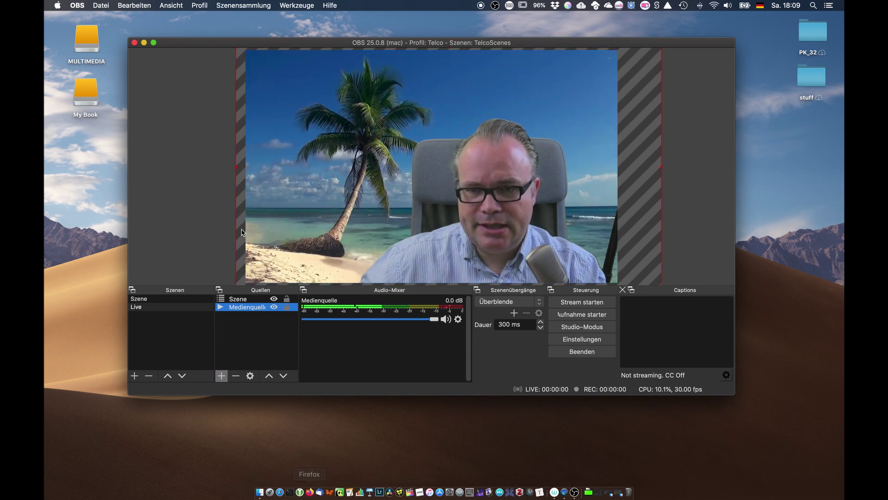
Start the OBS virtual camera from the Werkzeuge menu.
click(236, 5)
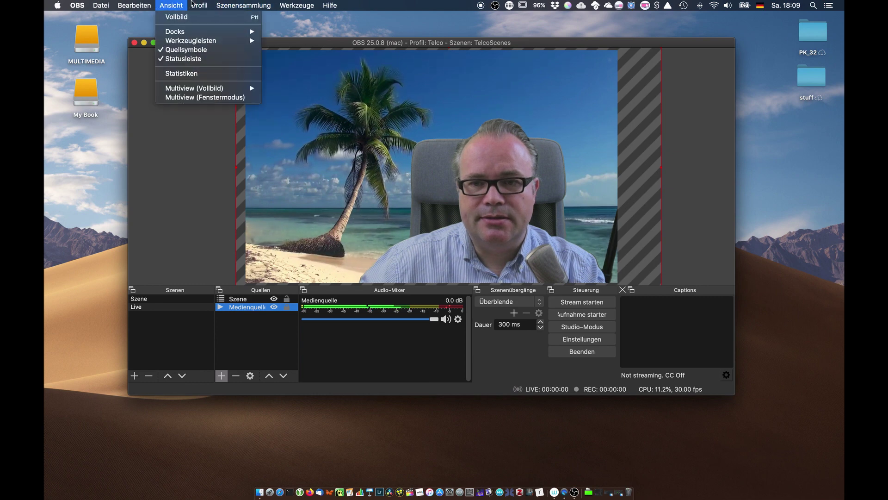
mouse_move(179, 5)
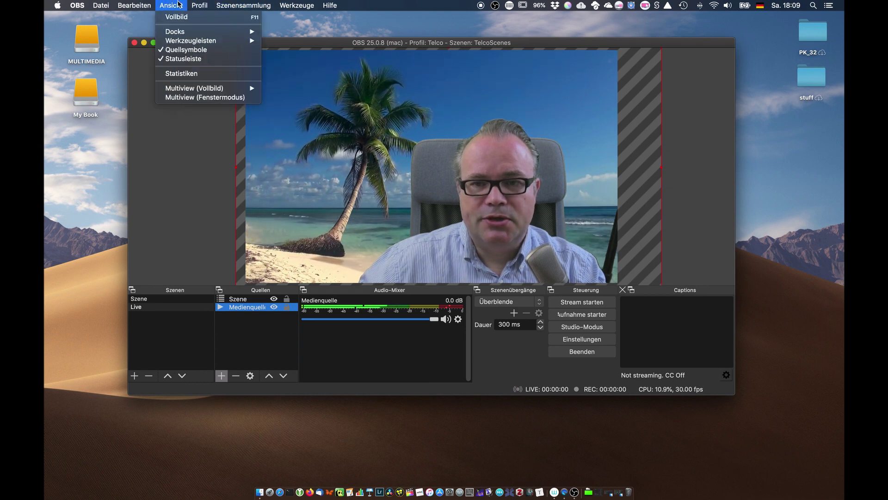
mouse_move(307, 6)
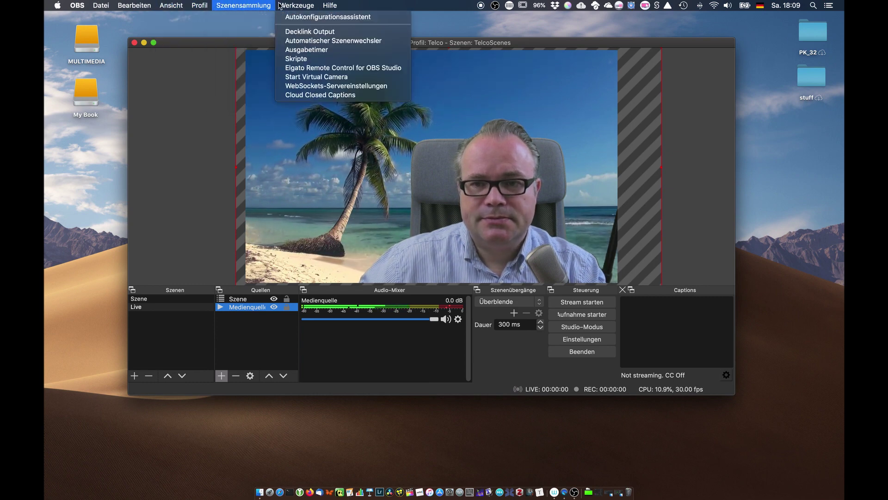
click(335, 79)
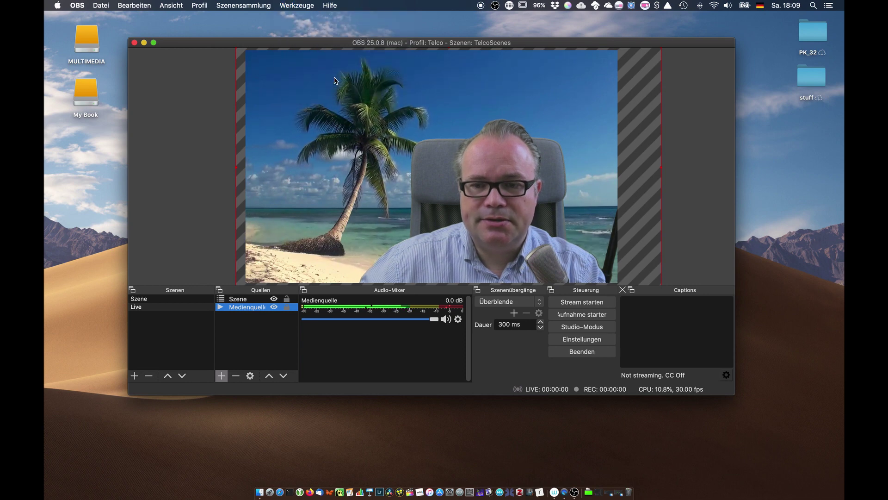
Load whereby.com/baytex in Firefox and join the meeting.
click(309, 490)
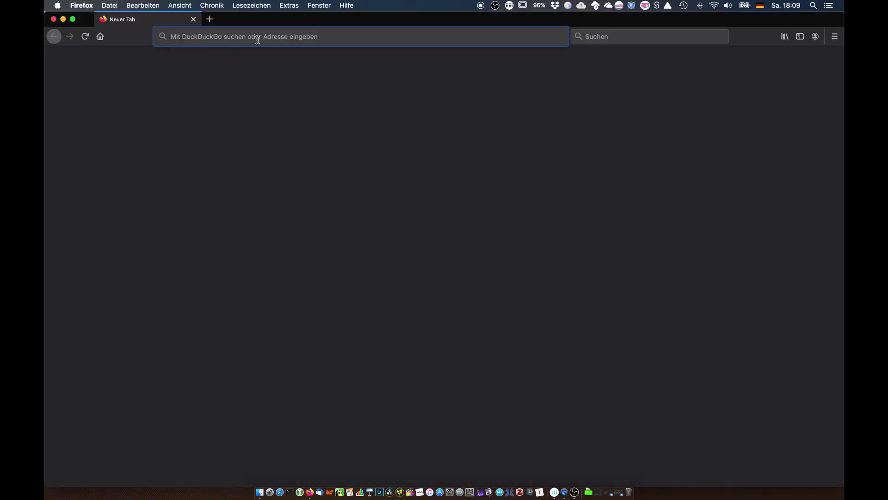
text(whereby.com/)
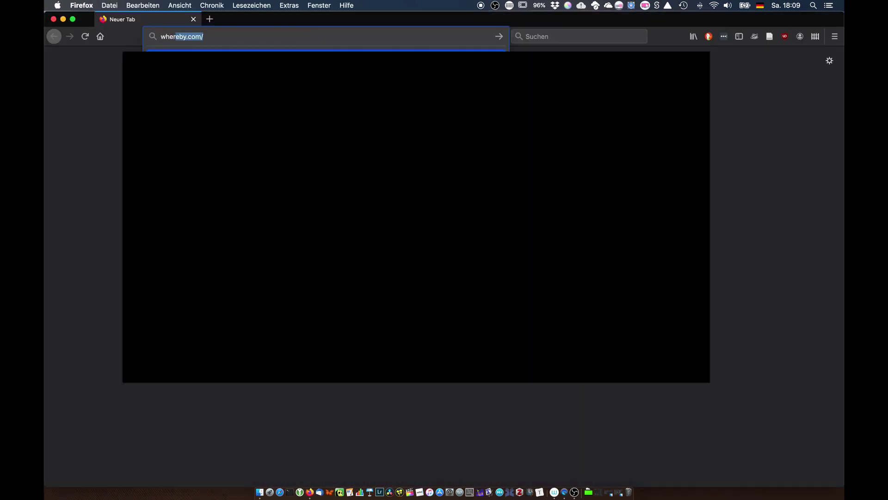
key(Down)
key(Return)
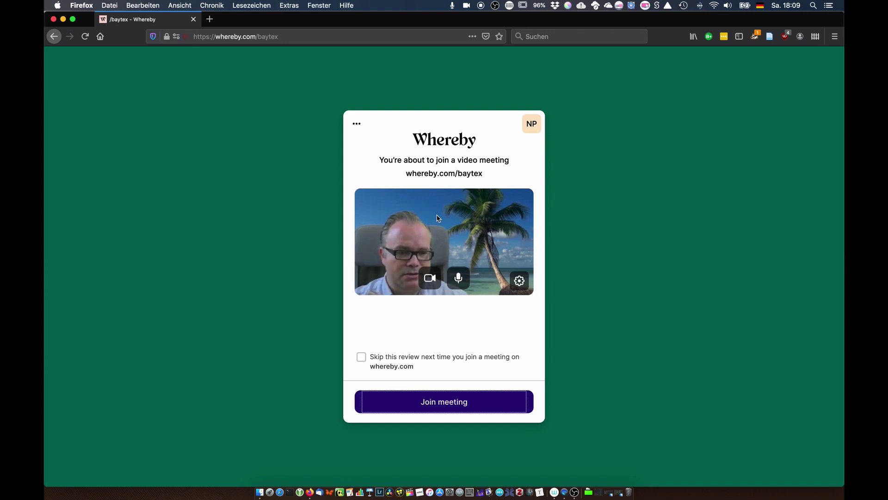
click(431, 402)
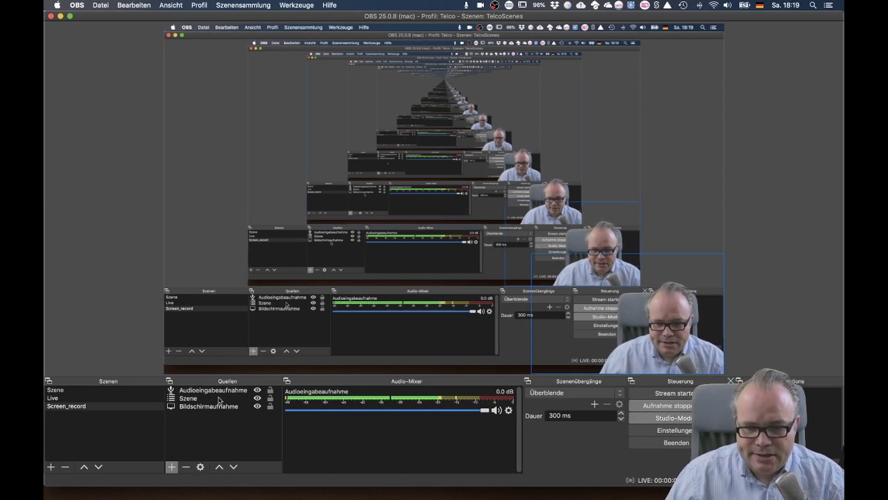
Select the Bildschirmaufnahme, Szene and Audioeingabeaufnahme sources in turn, then bring up the source-type list.
click(209, 409)
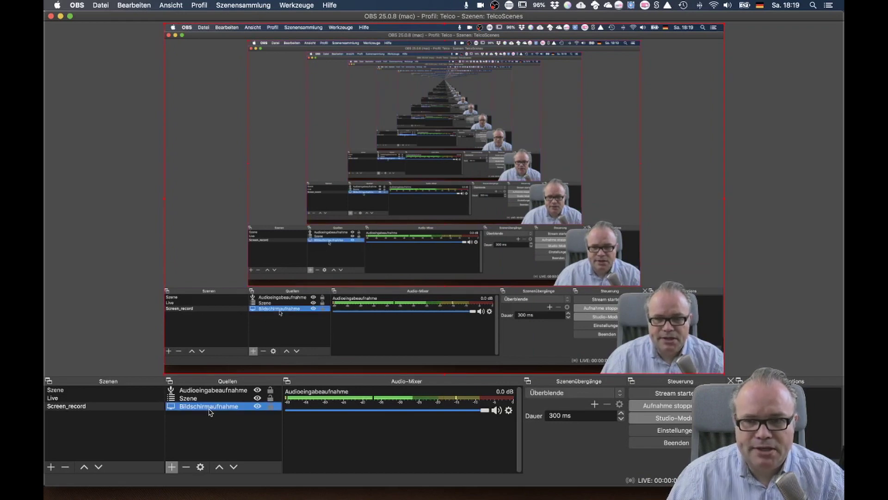
click(215, 400)
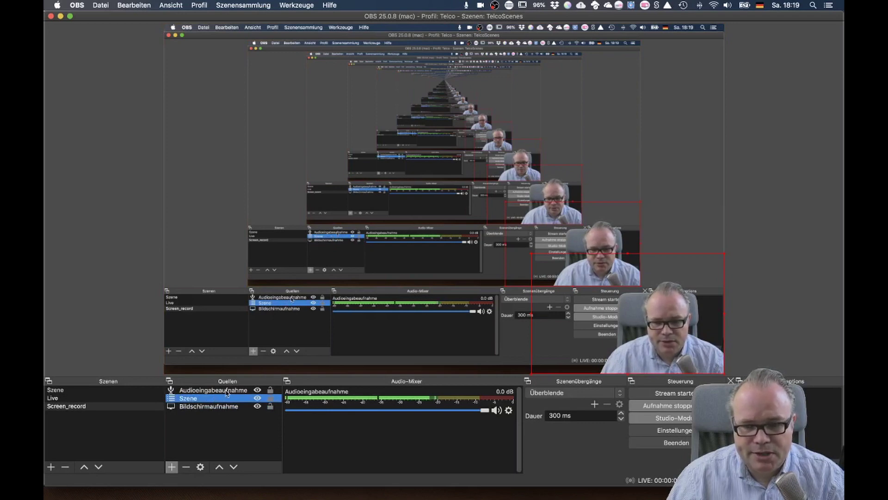
click(227, 391)
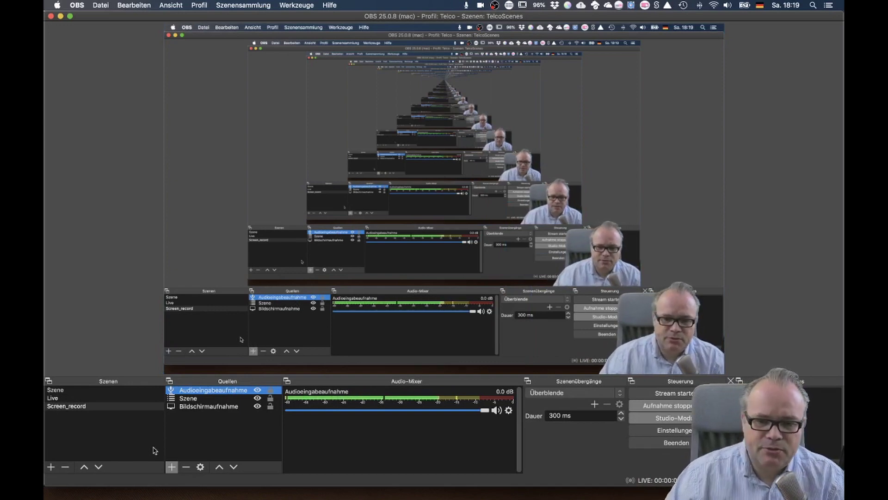
click(171, 467)
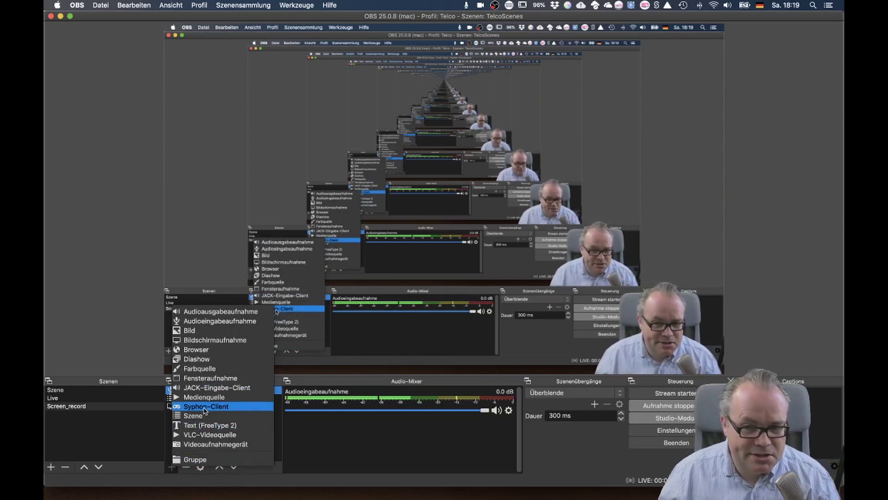
Add a new Bild (image) source named 'Sendestörung'.
click(214, 332)
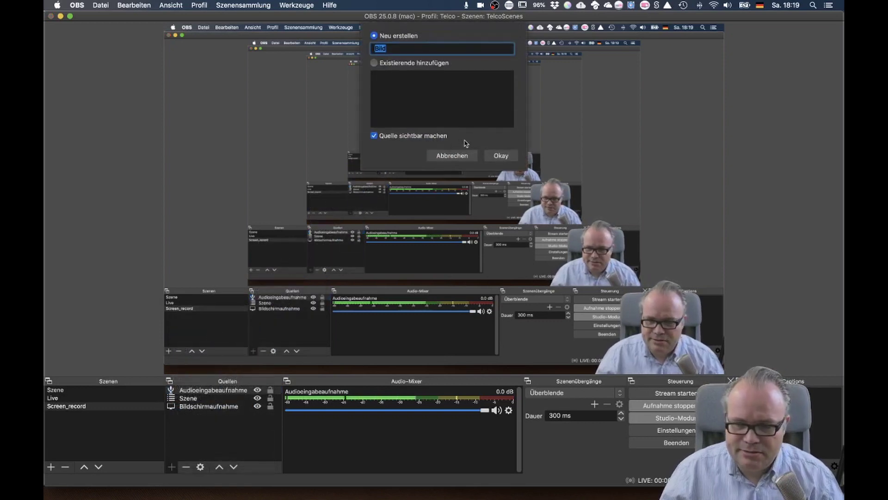
text(Send)
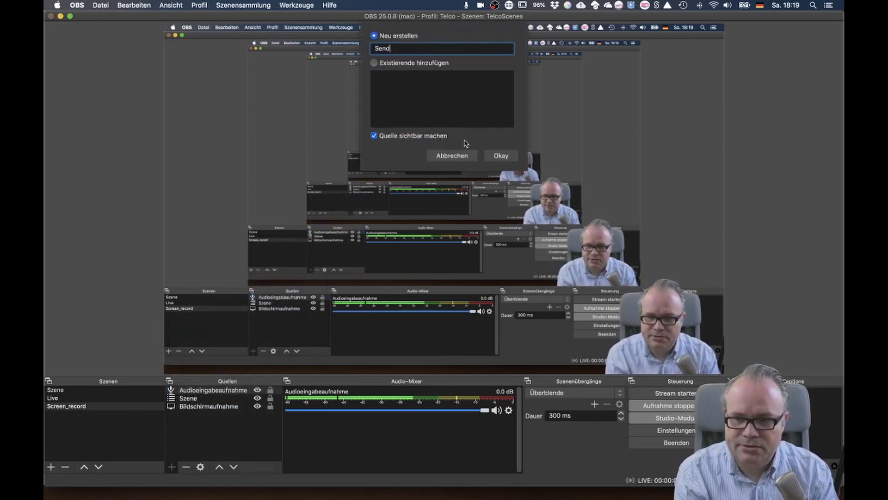
text(estör)
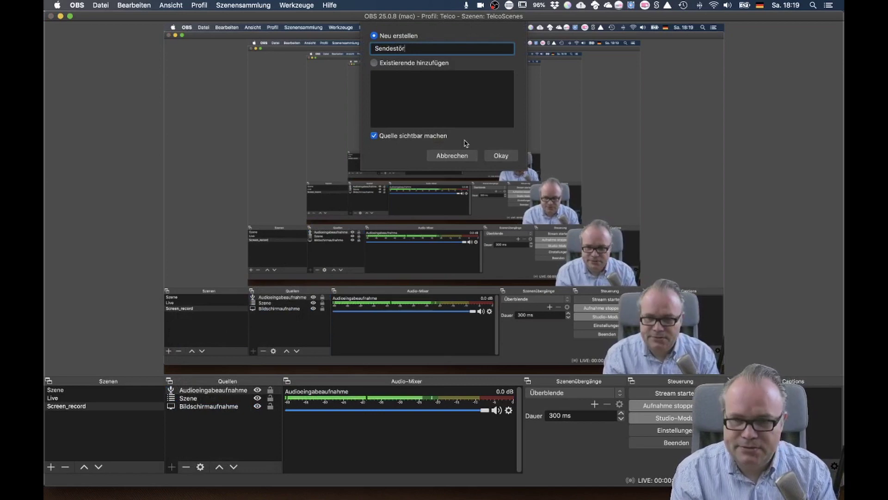
text(ung)
key(Return)
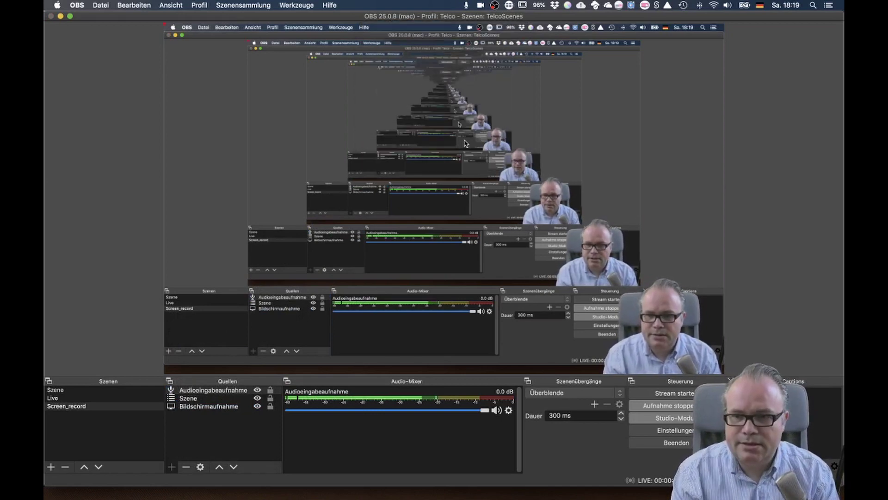
Load Pictures/OBS/bildstoerung.JPG as the source's image file.
click(569, 298)
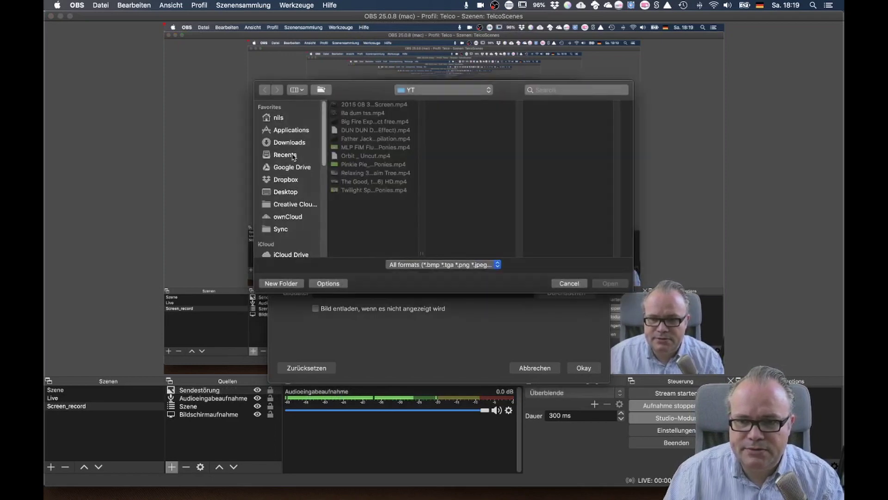
click(280, 119)
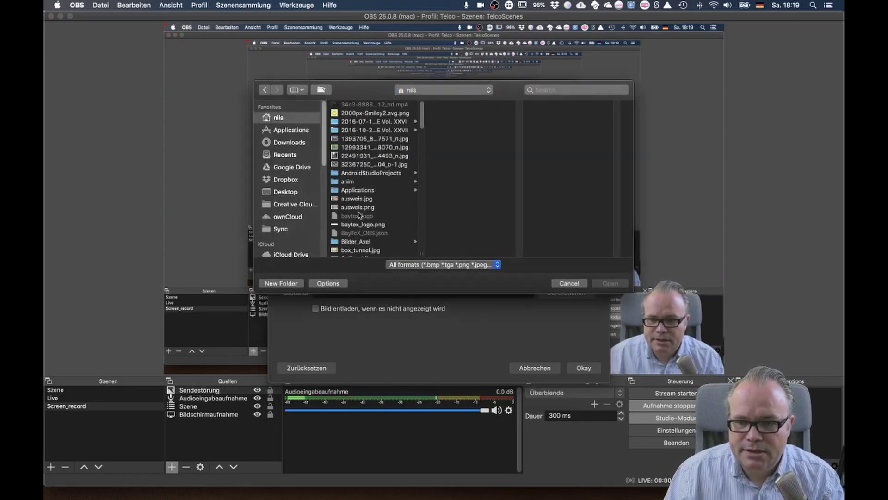
scroll(365, 220, down, 1)
scroll(363, 221, down, 3)
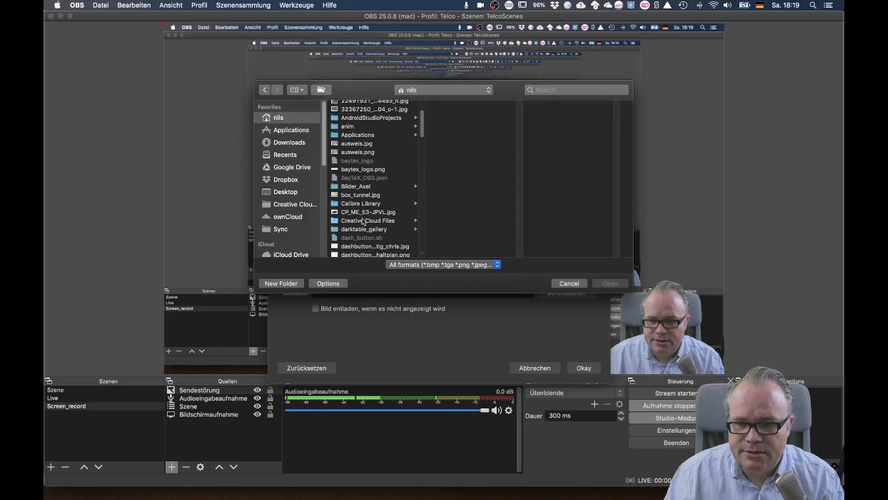
scroll(363, 221, down, 8)
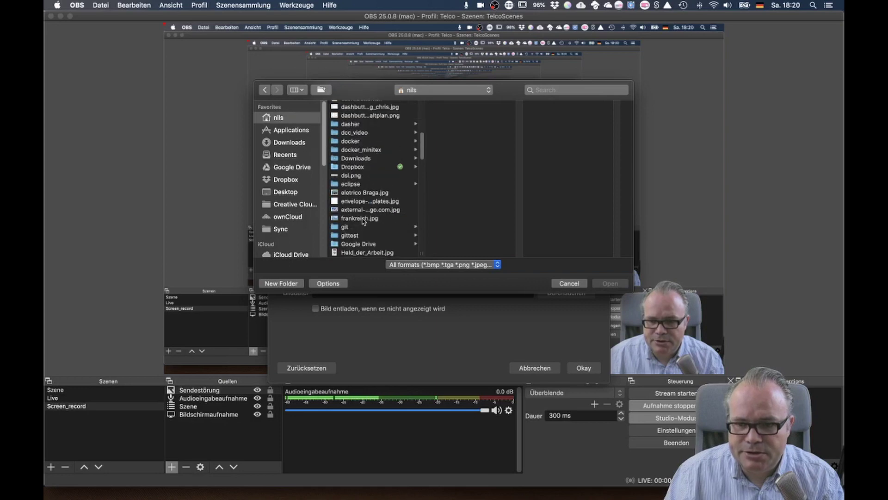
click(364, 221)
click(463, 228)
click(553, 107)
click(611, 283)
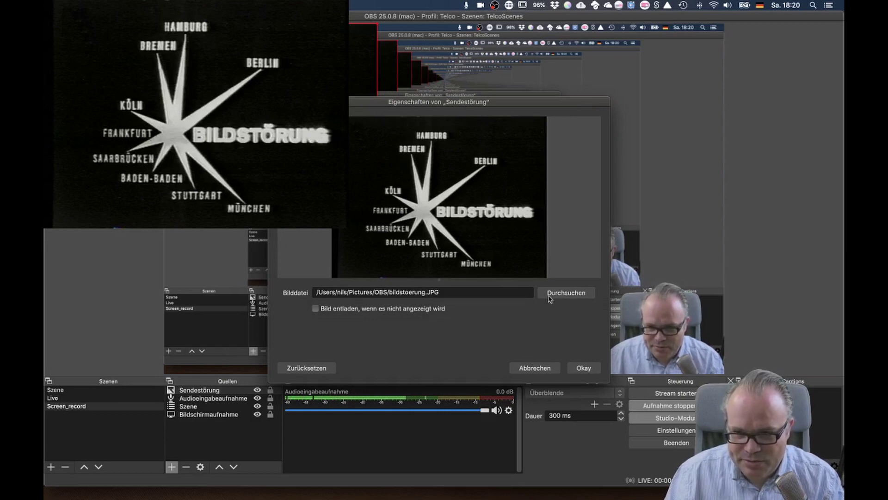
Confirm the image settings and enlarge the Sendestörung image to fill the screen.
click(583, 367)
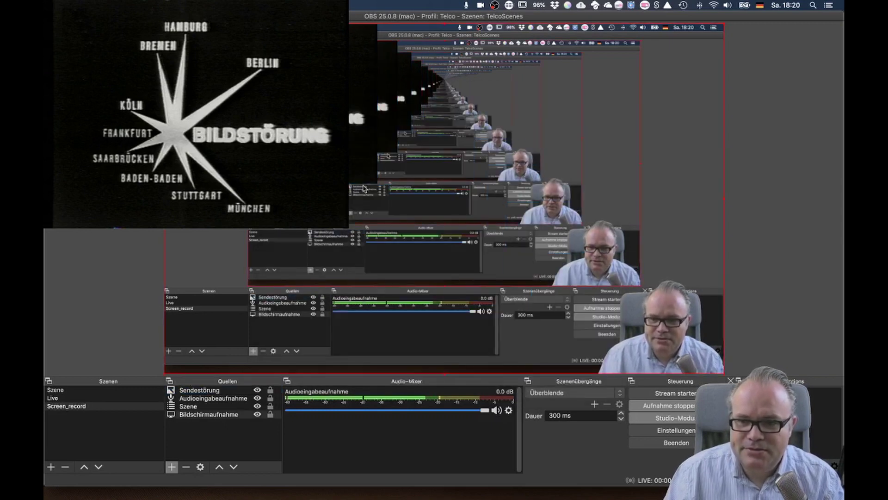
click(366, 180)
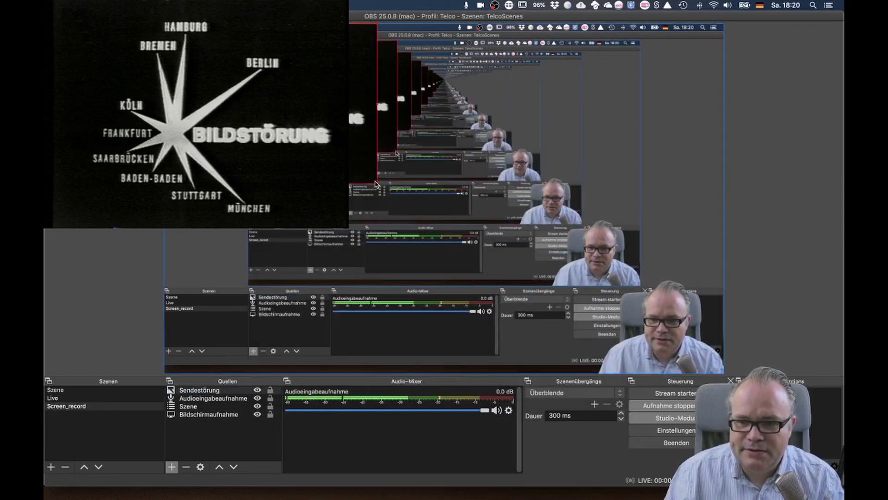
drag(377, 187, 548, 312)
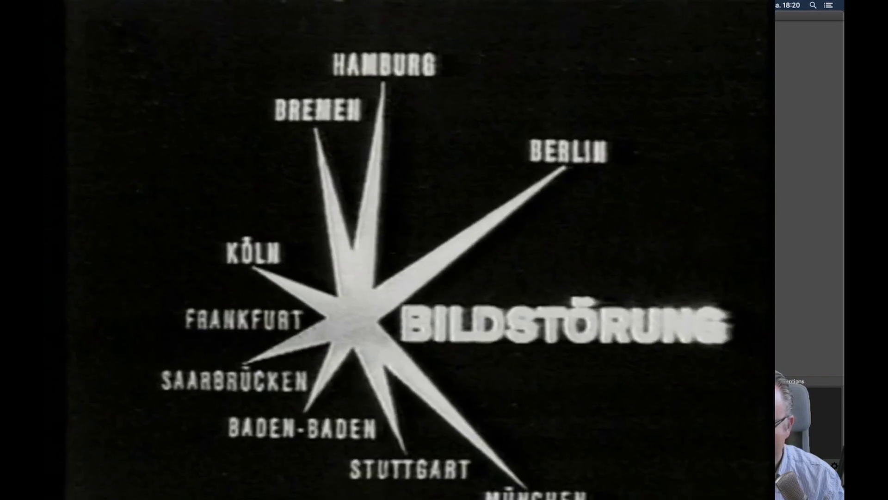